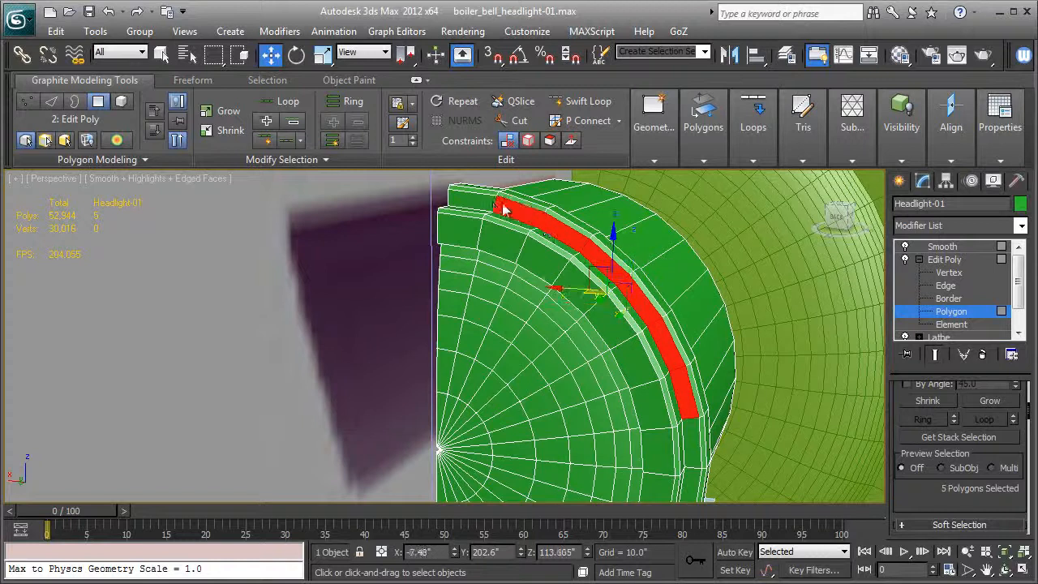
- Extend the polygon selection along the remaining front-facing faces of the headlight's raised ring
middle_click_drag(309, 347, 373, 295, "alt")
left_click(405, 213, "ctrl")
left_click(365, 217, "ctrl")
left_click(305, 246, "ctrl")
left_click(255, 287, "ctrl")
left_click(224, 319, "ctrl")
left_click(199, 357, "ctrl")
left_click(191, 401, "ctrl")
left_click(176, 430, "ctrl")
- Clone the selected ring polygons to a new object named light_shade-01
middle_click_drag(176, 430, 426, 307, "alt")
left_click_drag(397, 296, 393, 295, "shift")
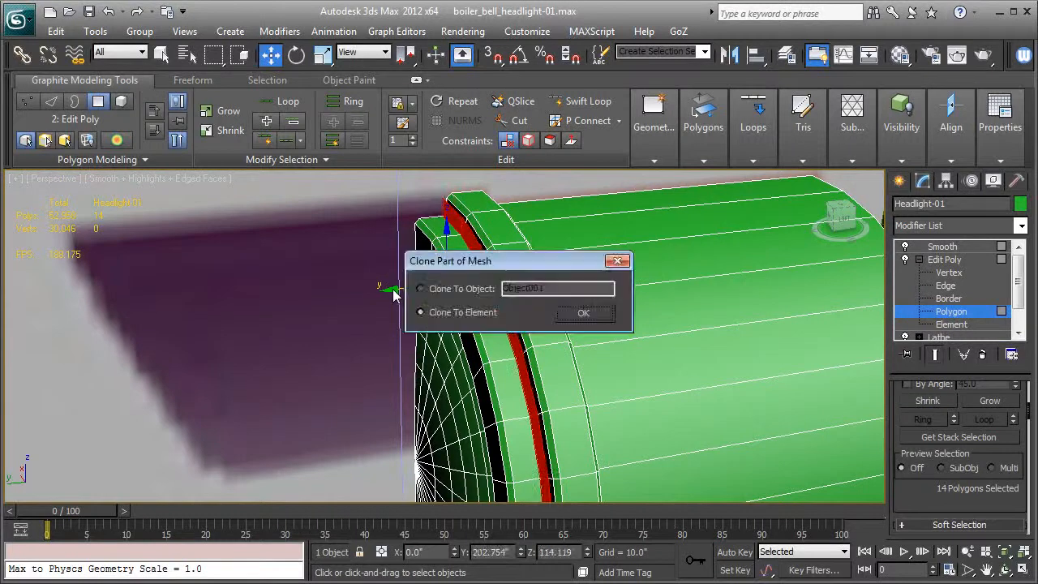
left_click(448, 291)
type("light_shade")
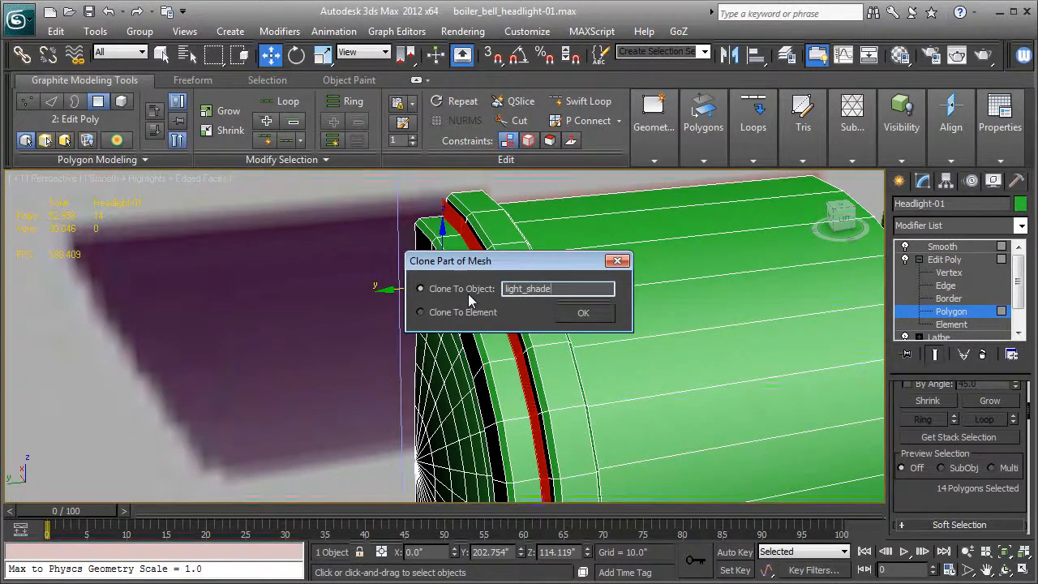
type("01")
key("Return")
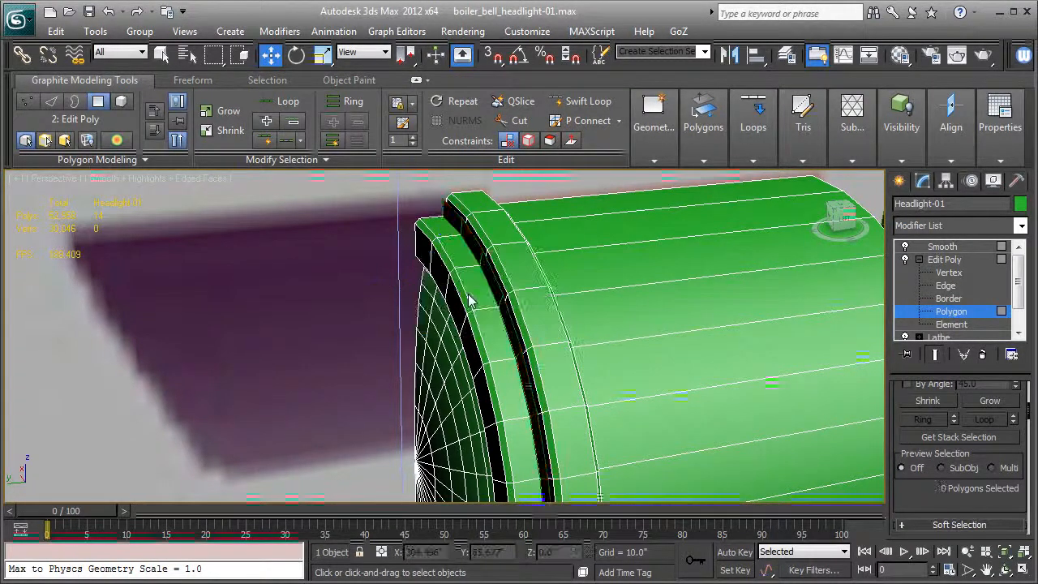
- Leave the headlight's polygon editing, select the light_shade-01 strip and center its pivot to the object
left_click(942, 246)
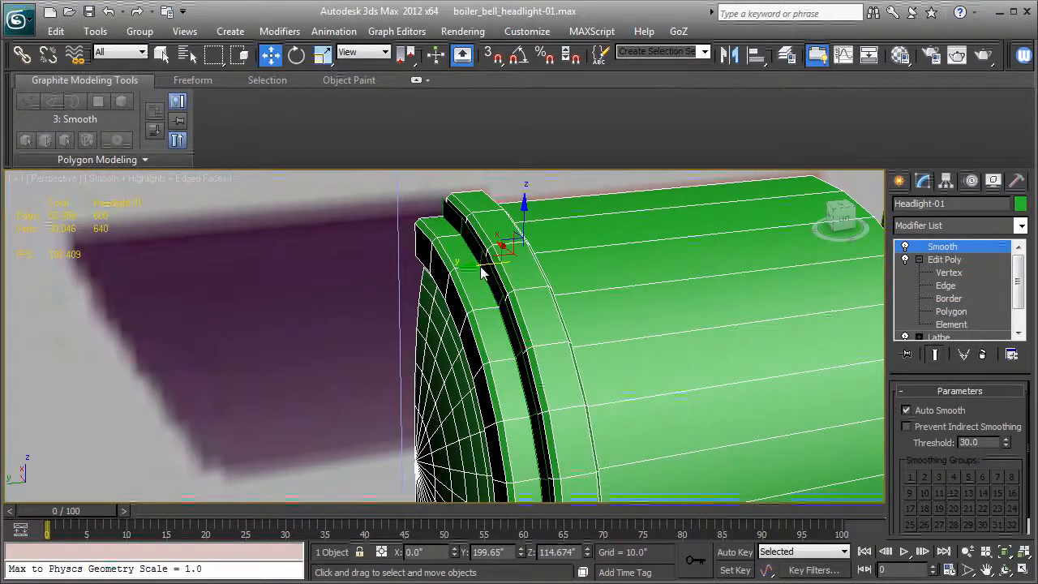
left_click(432, 286)
left_click(490, 264)
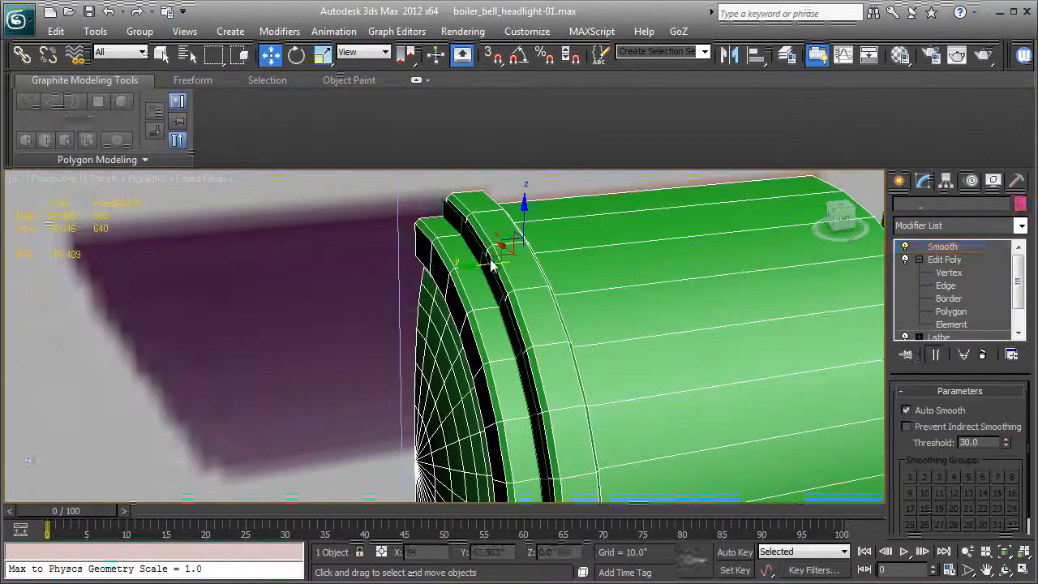
left_click(485, 262)
left_click(485, 264)
left_click(485, 264)
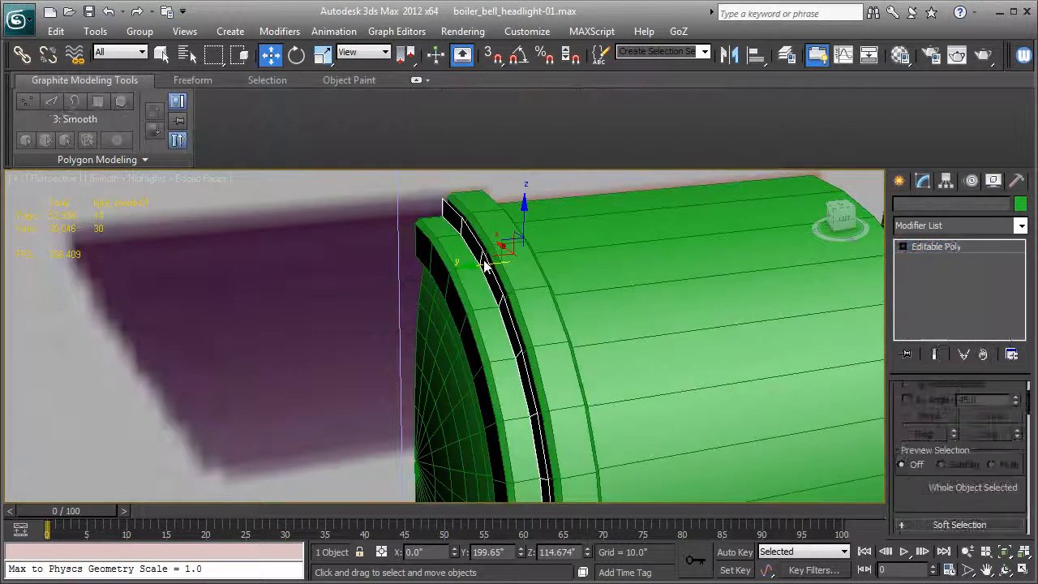
left_click(946, 181)
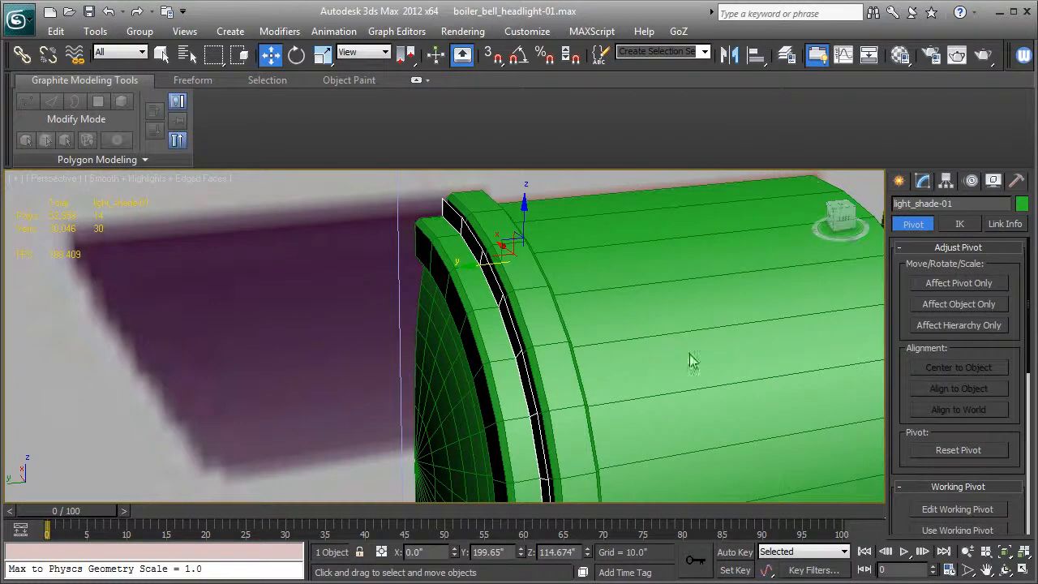
left_click(942, 288)
left_click(948, 369)
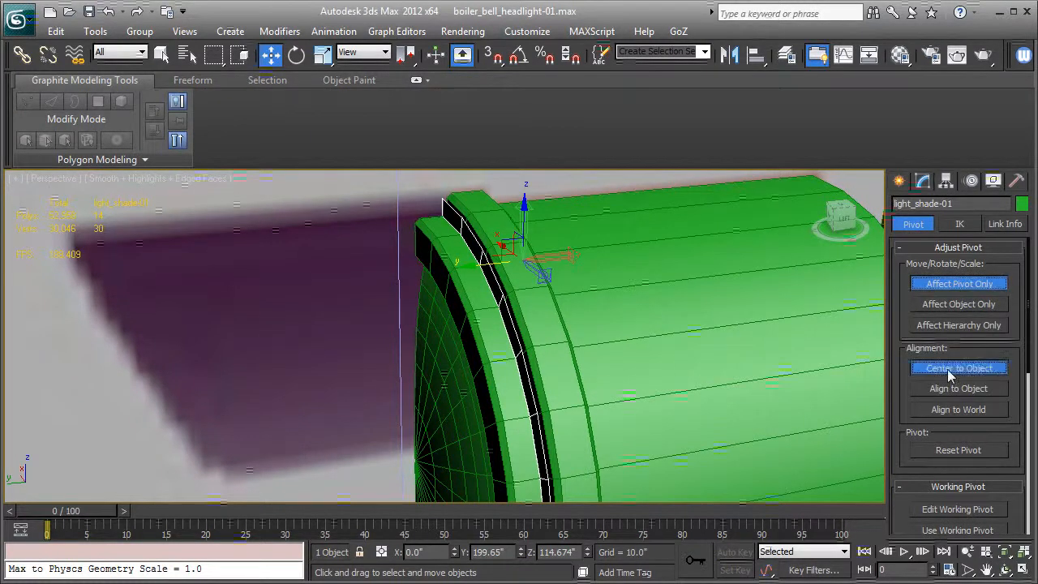
left_click(942, 285)
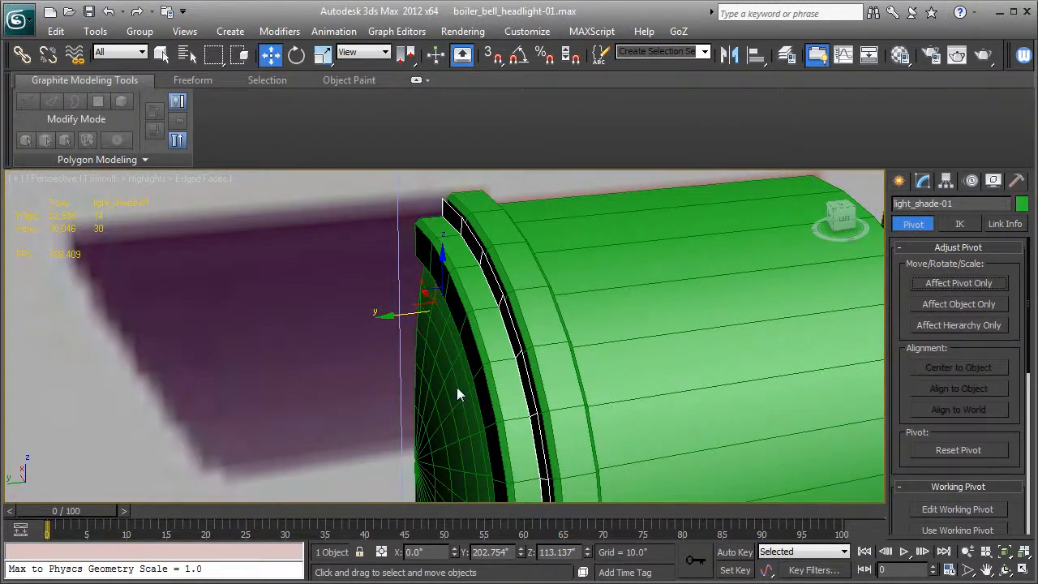
- Extrude all polygons of light_shade-01 forward by 12.293"
left_click(922, 180)
left_click(904, 247)
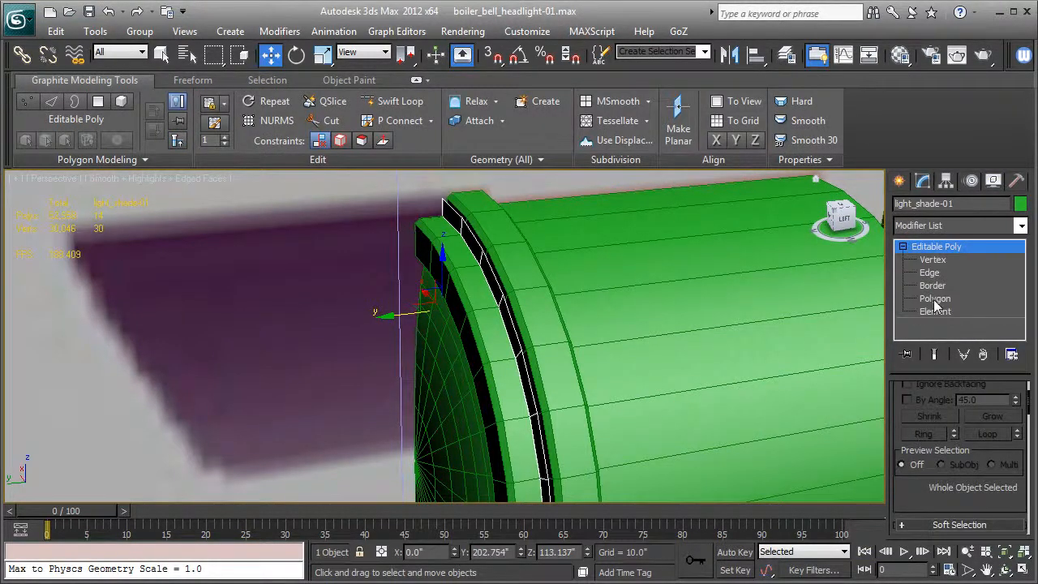
left_click(935, 299)
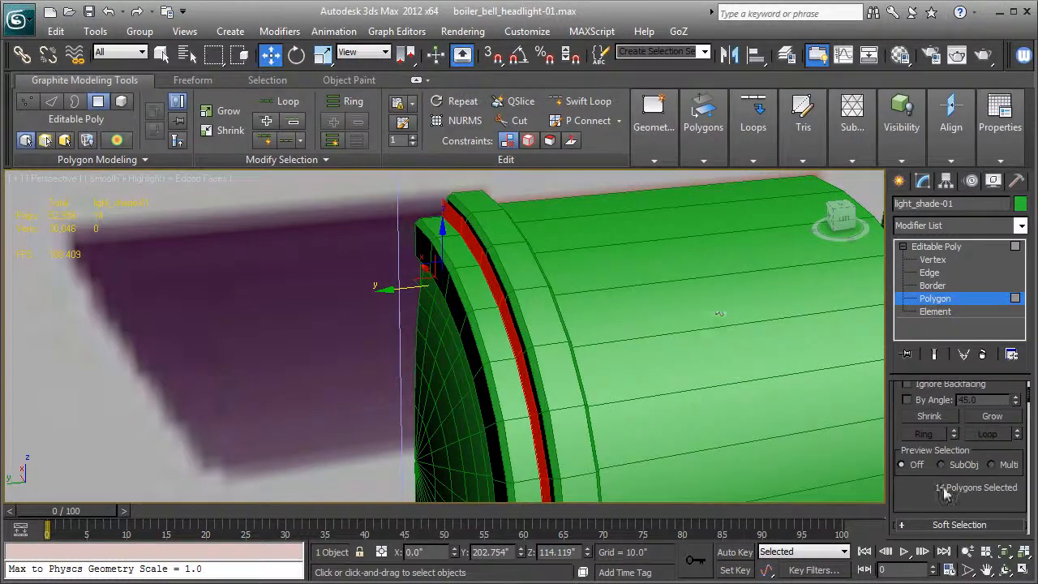
scroll(938, 477, "down", 4)
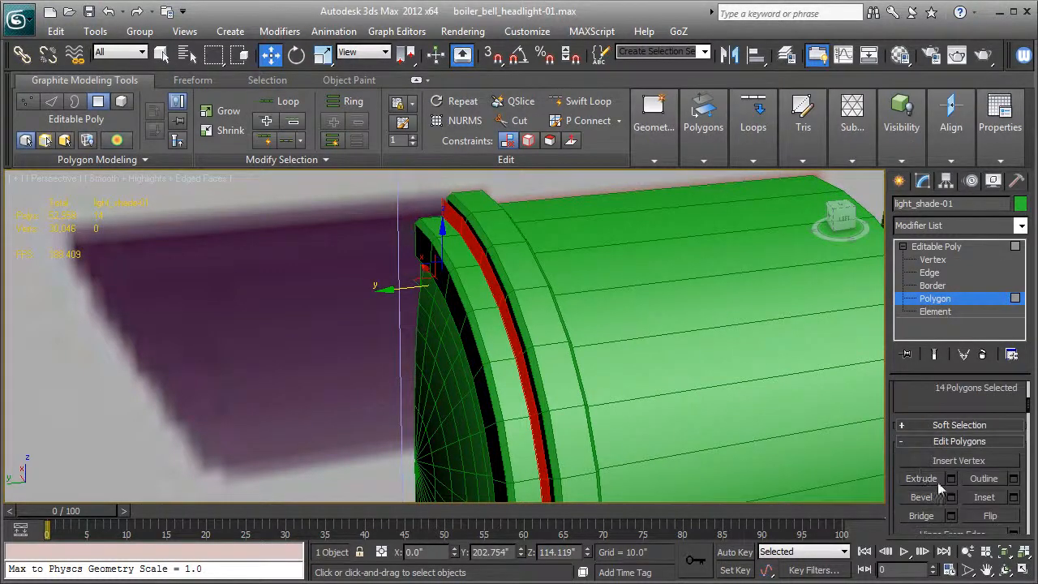
left_click(950, 478)
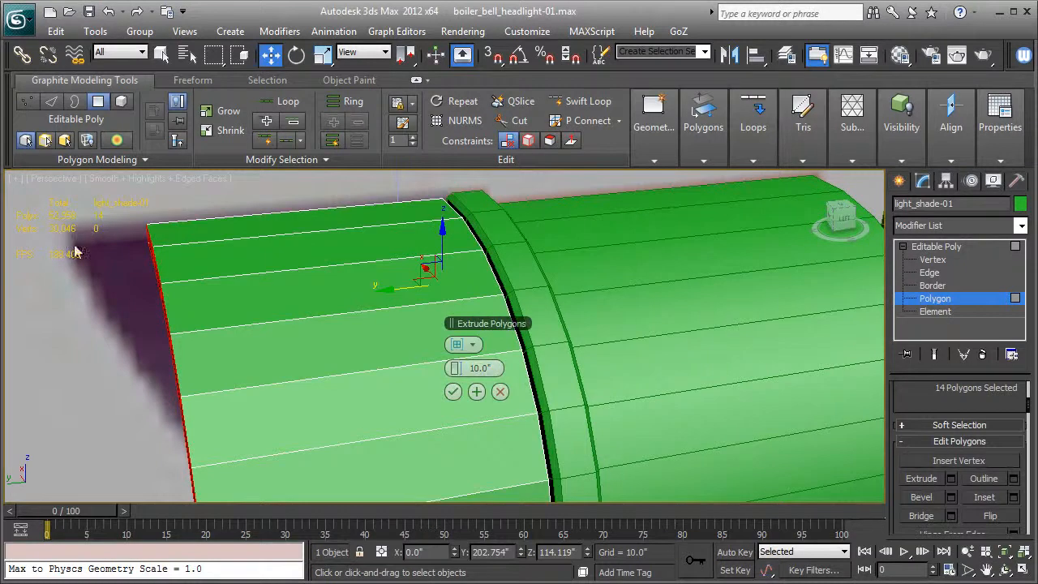
left_click_drag(459, 370, 465, 369)
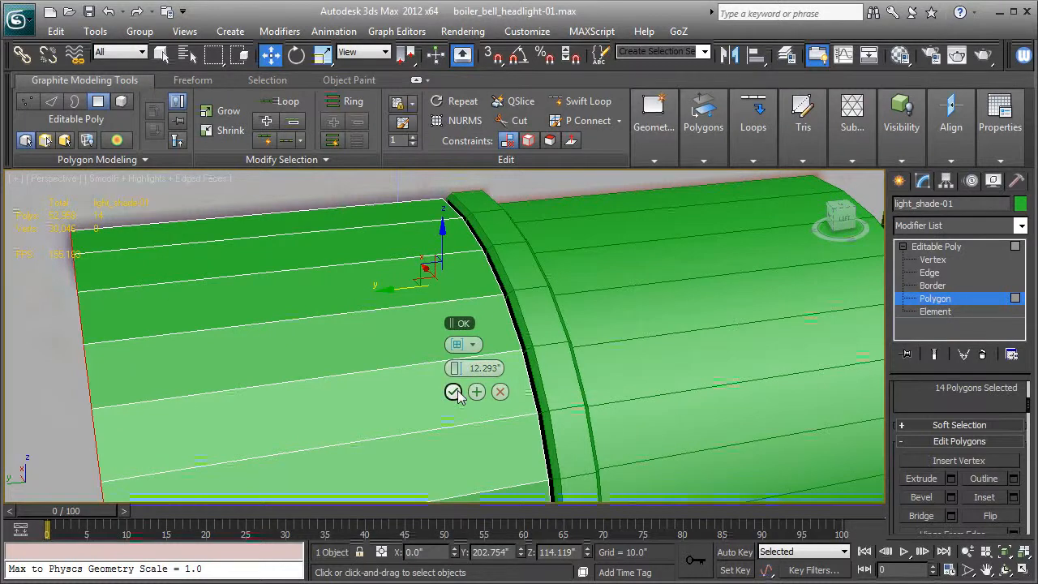
left_click(454, 393)
- Show the light shade in the left view and make it see-through over the reference image
key("f")
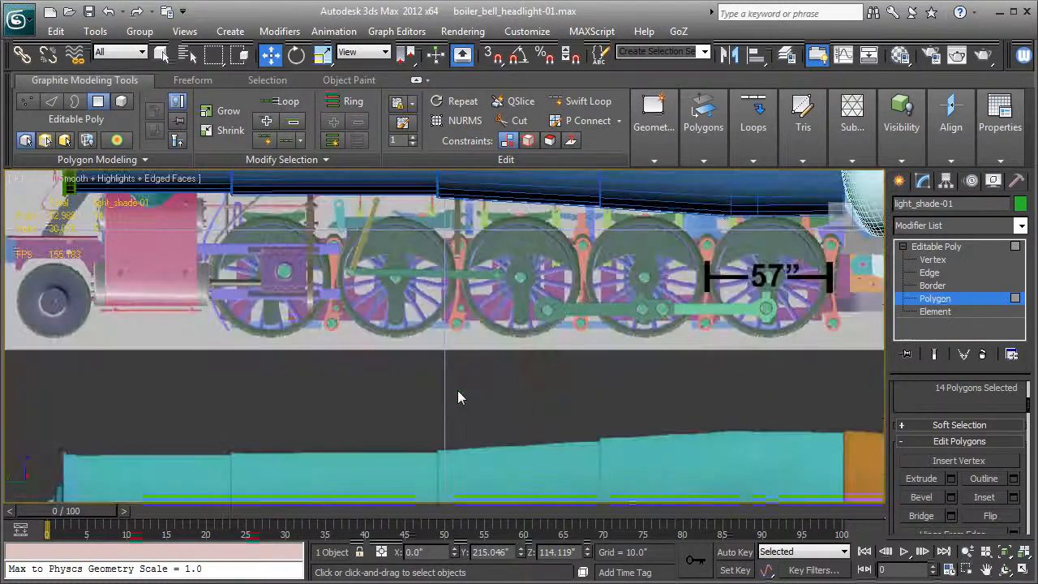
key("F3")
key("F3")
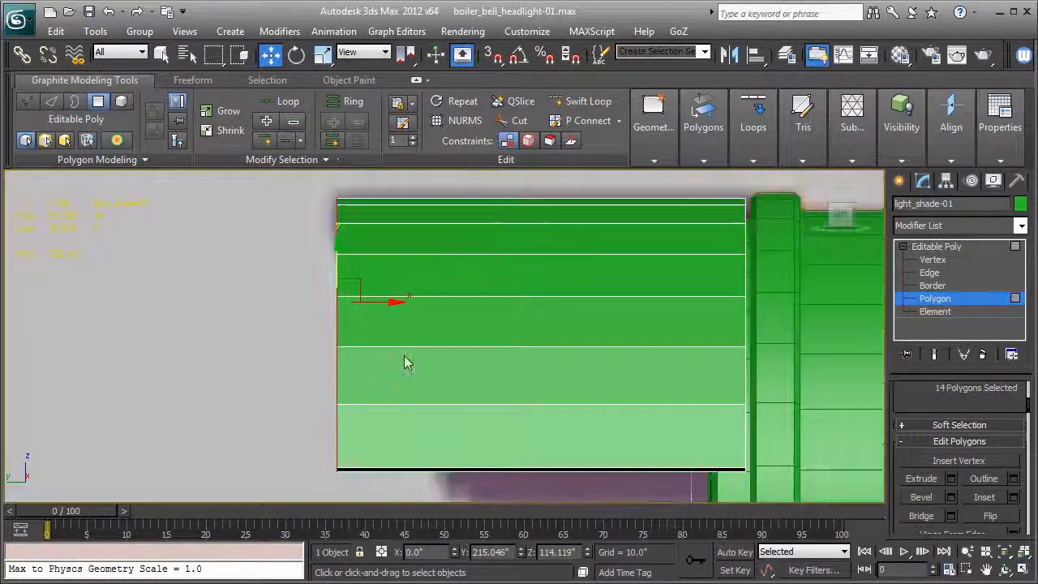
key("alt+x")
scroll(487, 338, "down", 2)
middle_click_drag(488, 338, 458, 326)
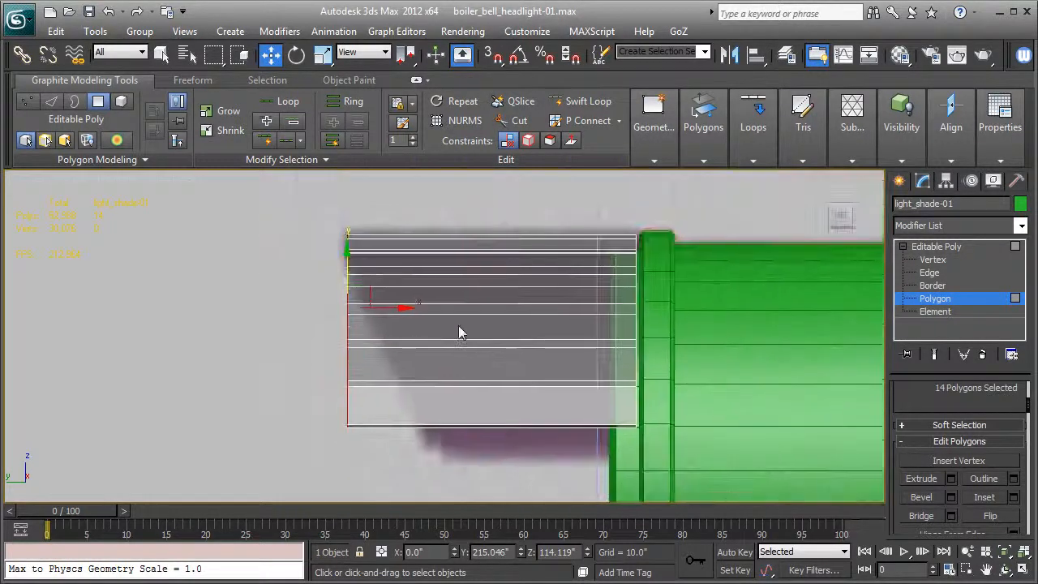
- Draw a straight two-point guide line along the slanted front edge of the shade in the reference image
left_click(937, 246)
left_click(899, 180)
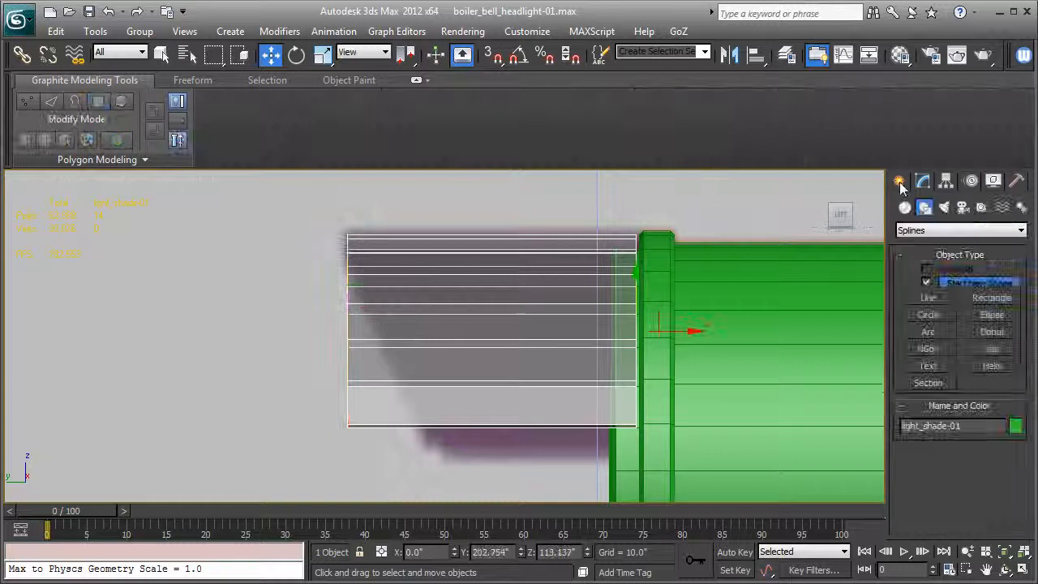
left_click(939, 297)
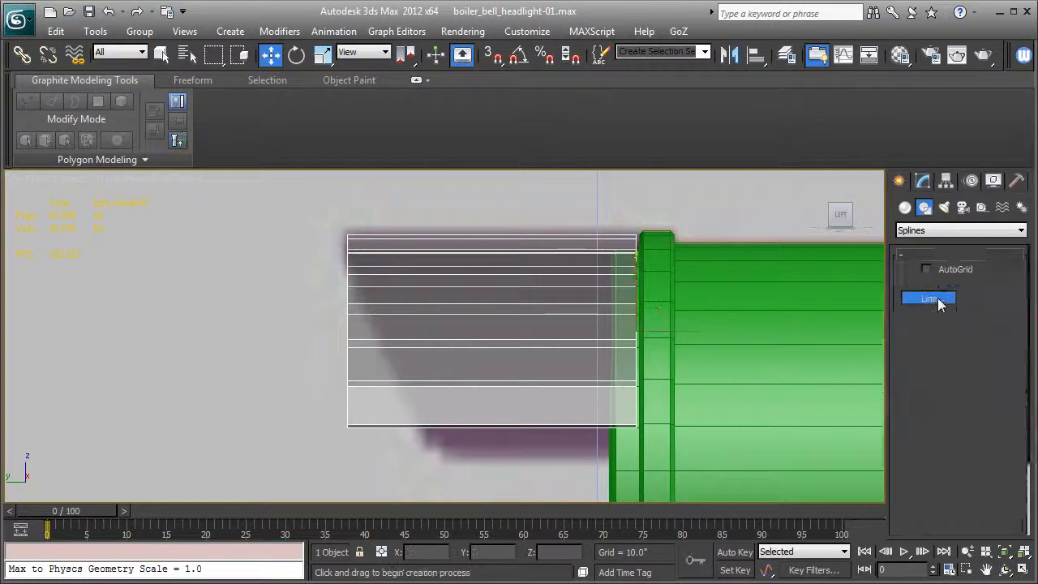
left_click(337, 229)
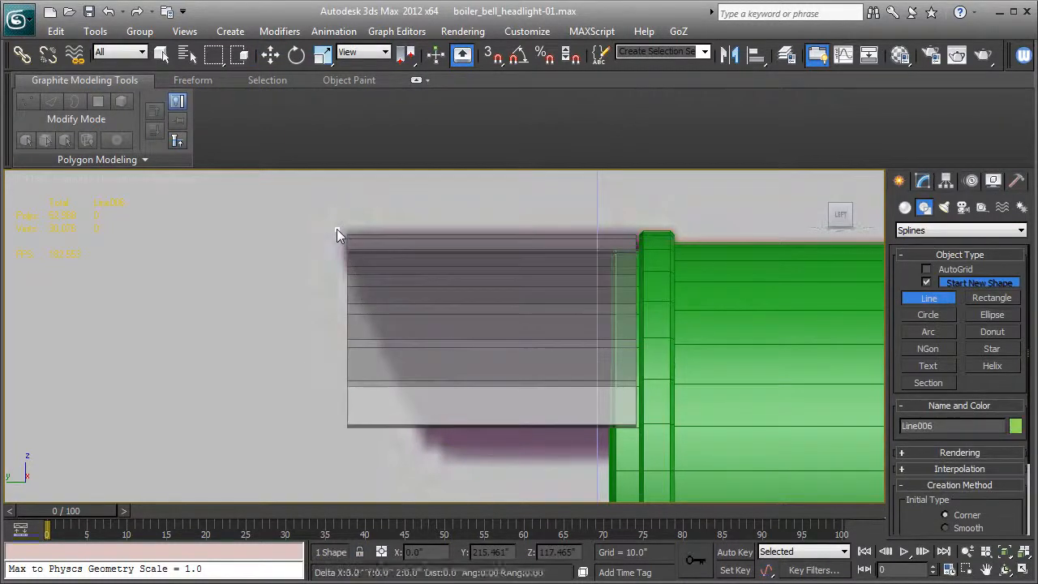
left_click(446, 462)
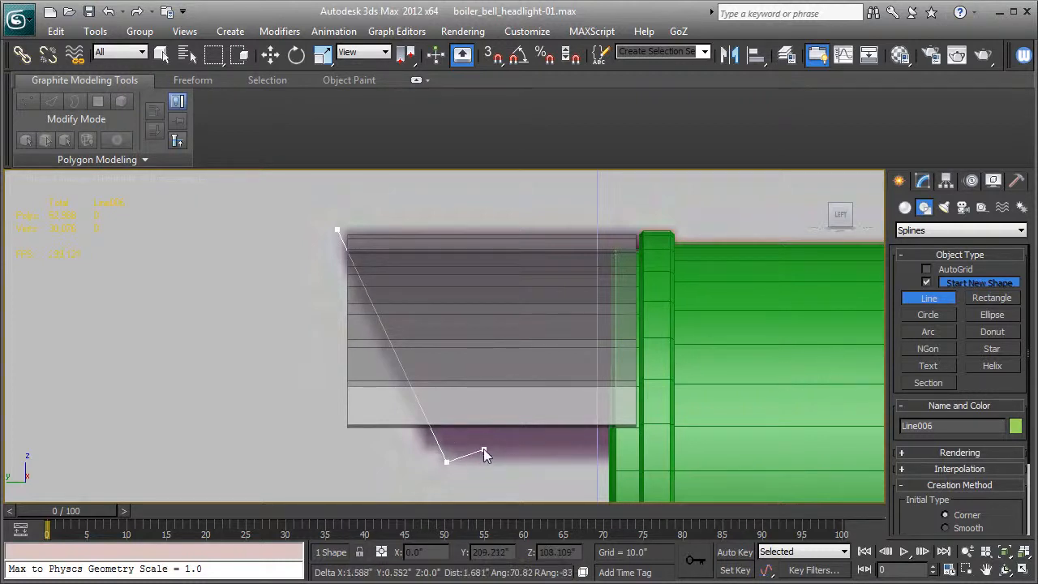
right_click(485, 450)
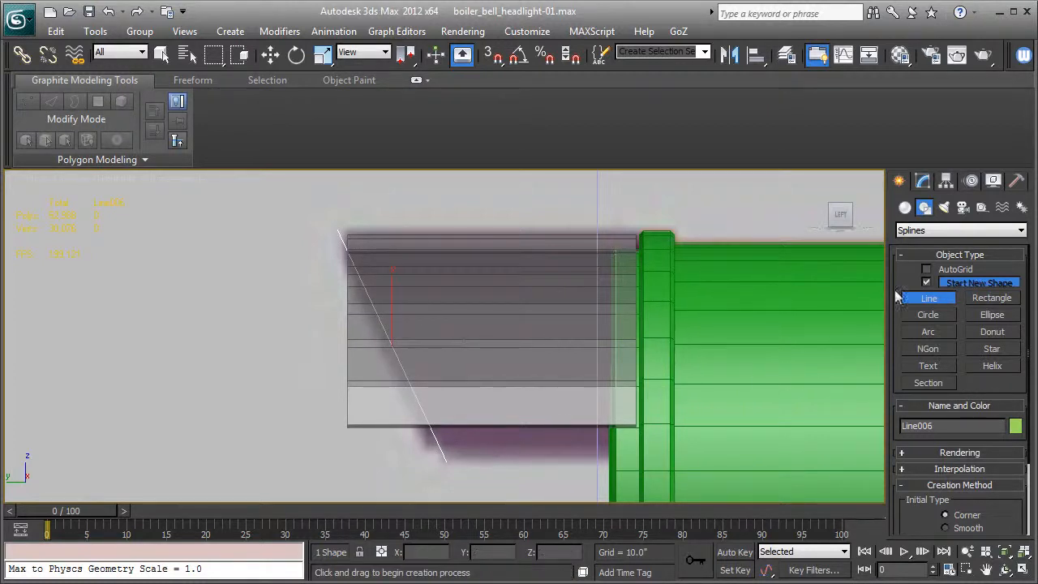
- Reselect light_shade-01 and enter vertex editing on it
left_click(922, 181)
middle_click_drag(506, 323, 513, 332)
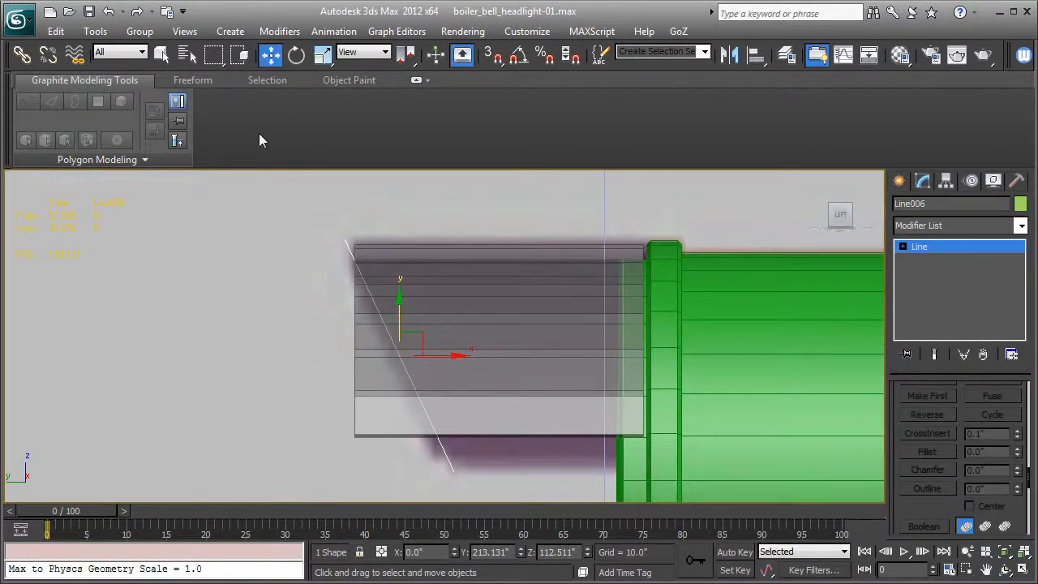
left_click(161, 54)
left_click(512, 303)
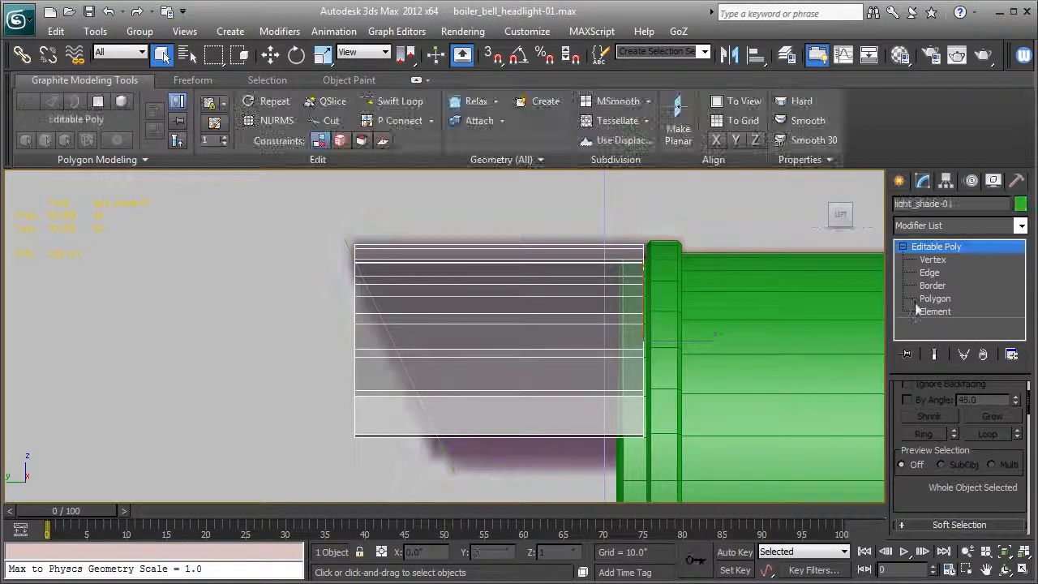
left_click(929, 260)
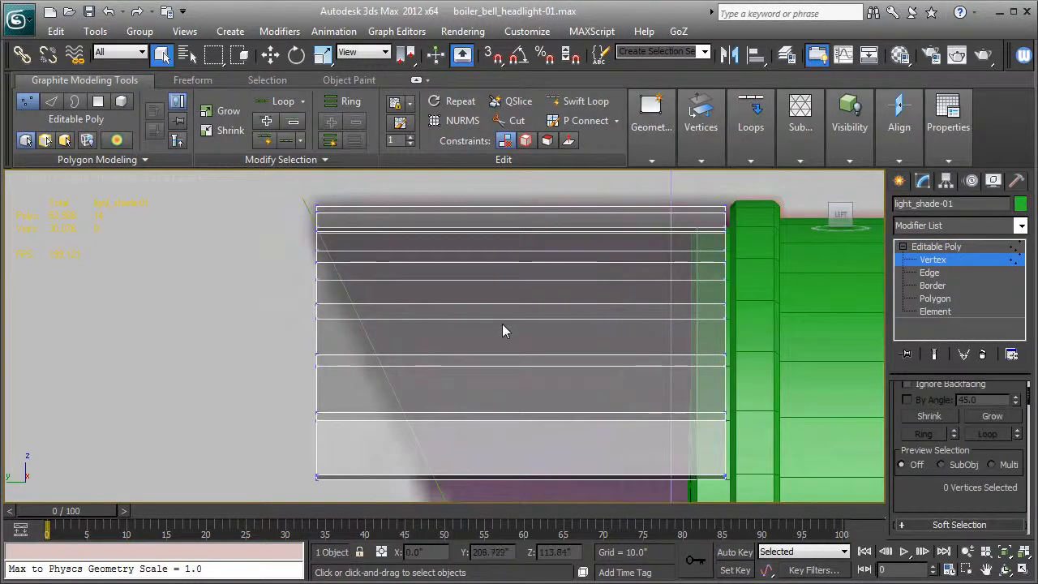
scroll(495, 329, "up", 2)
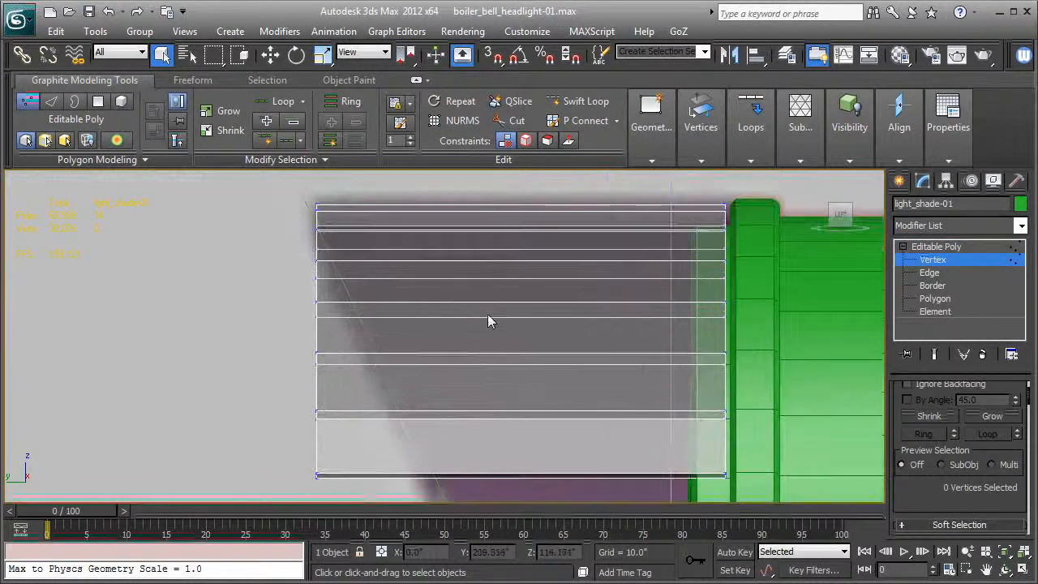
mouse_move(263, 261)
middle_mouse_down()
mouse_move(262, 233)
mouse_move(266, 289)
mouse_move(265, 258)
middle_mouse_up()
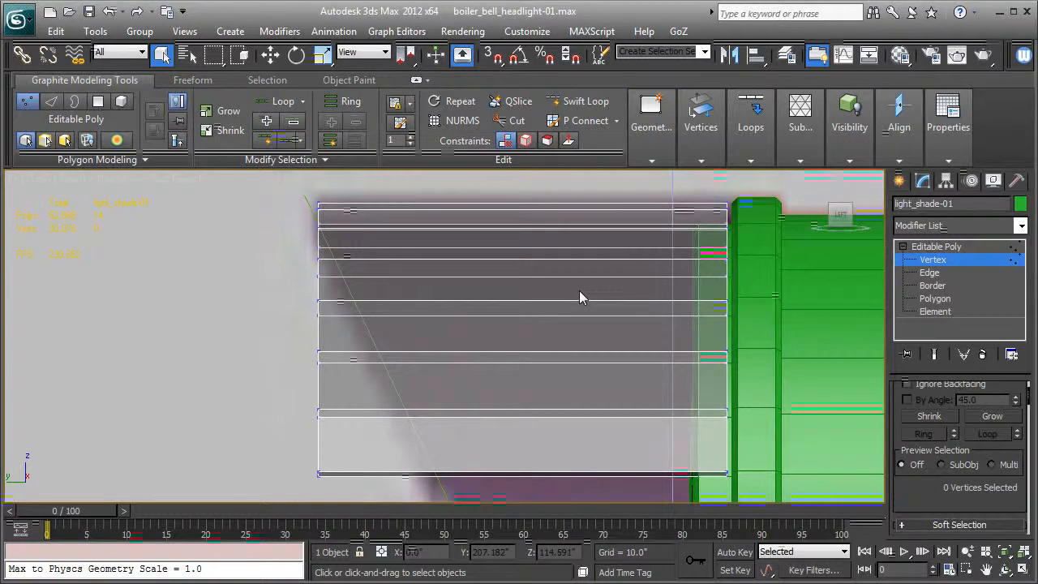
mouse_move(560, 313)
middle_mouse_down()
mouse_move(556, 284)
mouse_move(560, 314)
mouse_move(557, 292)
mouse_move(556, 302)
middle_mouse_up()
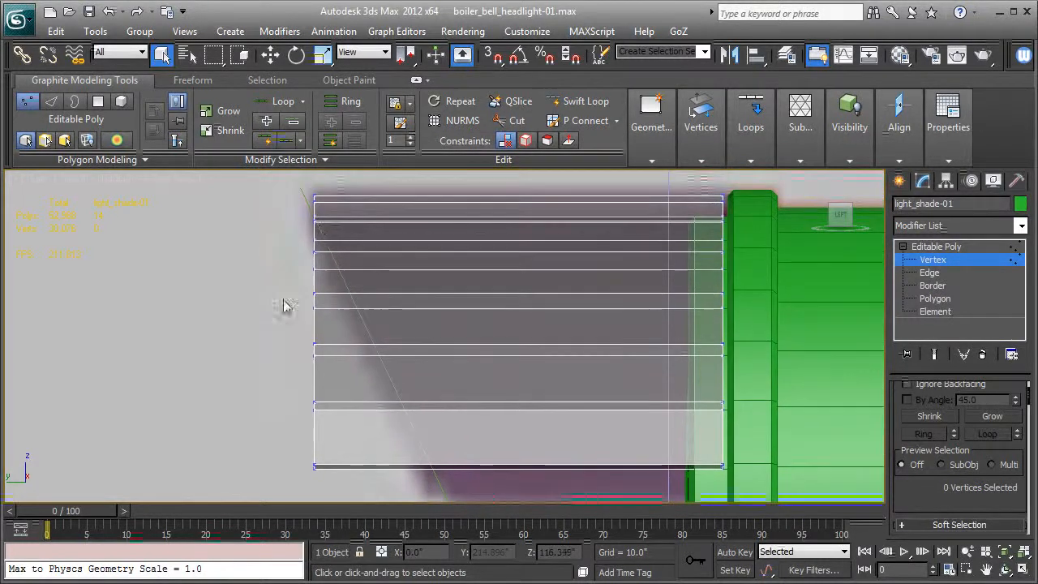
- Move the topmost front vertices of the shade along X onto the slanted guide line
scroll(325, 357, "up", 3)
scroll(317, 344, "up", 2)
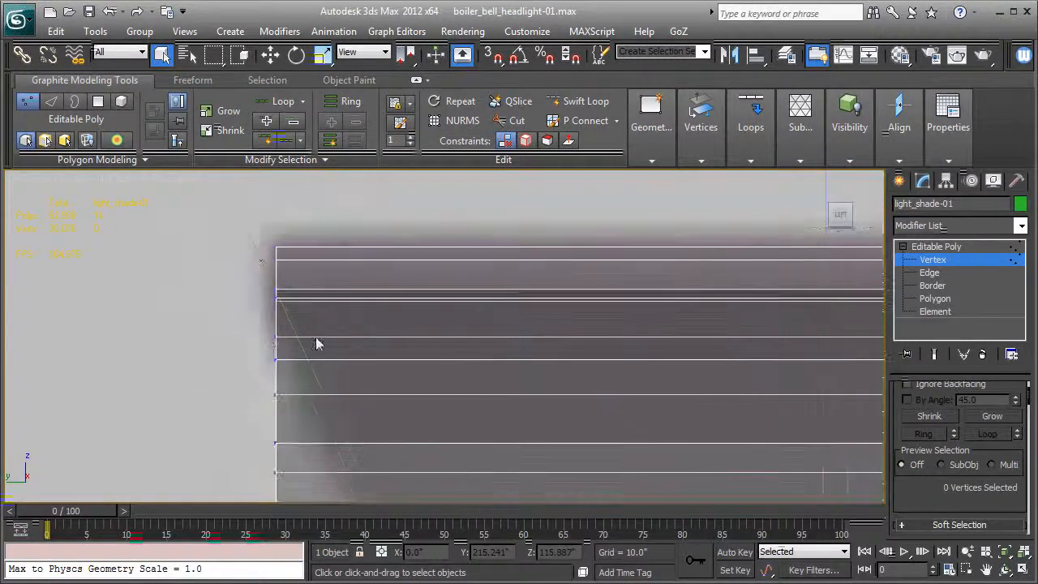
left_click_drag(235, 240, 244, 259)
left_click(270, 57)
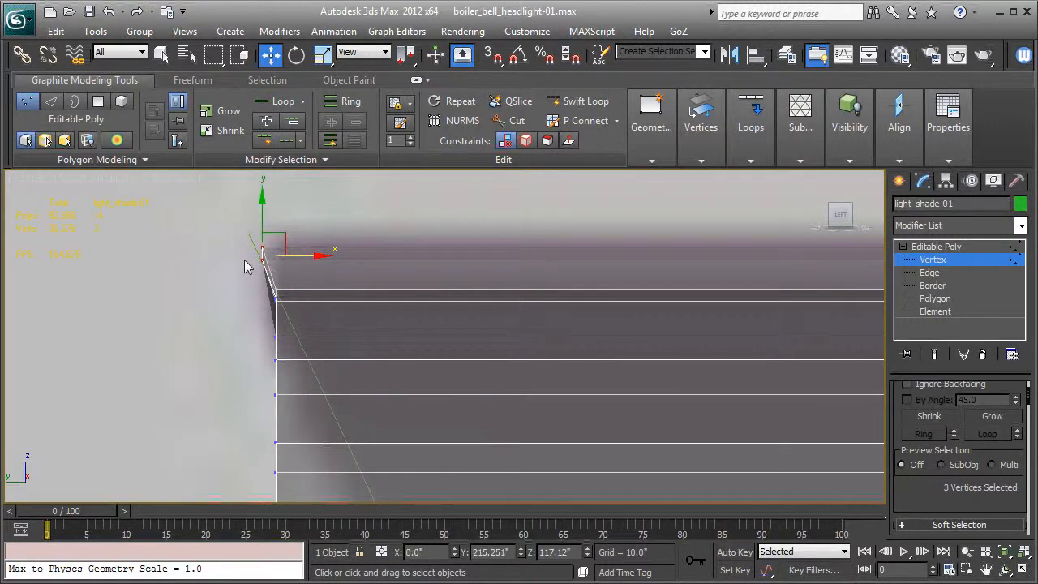
left_click(308, 259)
left_click_drag(306, 253, 301, 315)
- Align the next upper rows of front vertices with the guide line by moving them along X
scroll(300, 315, "up", 2)
middle_click_drag(300, 315, 556, 430)
scroll(355, 396, "up", 2)
left_click_drag(319, 407, 333, 407)
middle_click_drag(333, 406, 360, 357)
left_click_drag(335, 355, 344, 369)
scroll(345, 341, "up", 2)
left_click_drag(271, 285, 433, 314)
left_click_drag(263, 387, 481, 404)
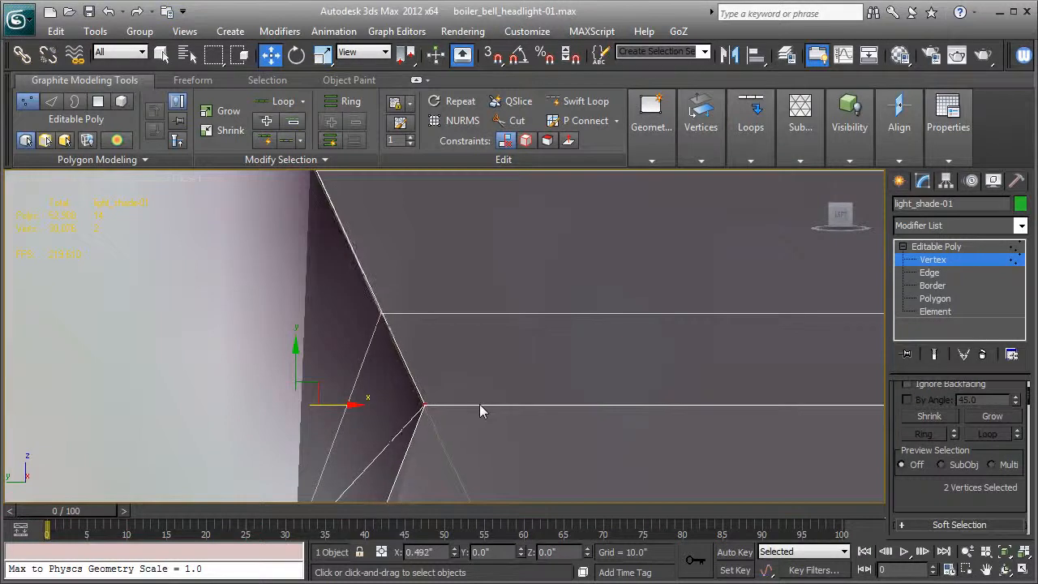
scroll(915, 501, "up", 3)
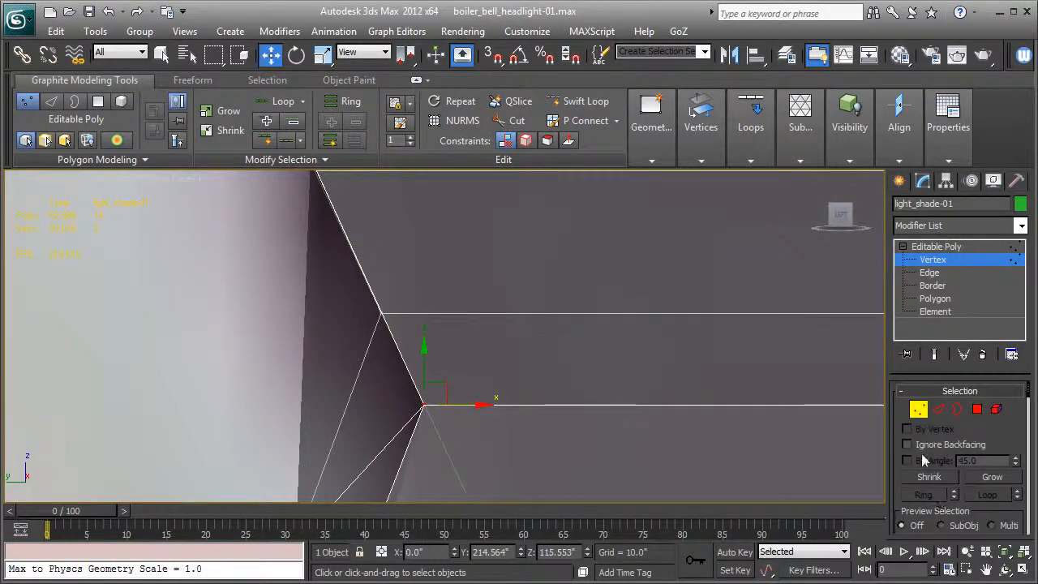
- Slide the middle rows of the shade's front vertices along X onto the guide line, one row at a time
middle_click_drag(438, 422, 416, 282)
left_click_drag(235, 379, 417, 441)
left_click_drag(315, 406, 508, 405)
middle_click_drag(502, 411, 463, 212)
left_click_drag(143, 361, 559, 399)
middle_click_drag(508, 431, 455, 275)
left_click_drag(127, 343, 569, 381)
- Move the lower rows of the shade's front vertices back along X to meet the guide line
middle_click_drag(569, 381, 404, 298)
left_click_drag(174, 347, 520, 354)
left_click_drag(219, 378, 529, 405)
middle_click_drag(529, 441, 449, 267)
left_click_drag(86, 374, 208, 453)
left_click_drag(196, 414, 544, 412)
left_click_drag(139, 418, 559, 454)
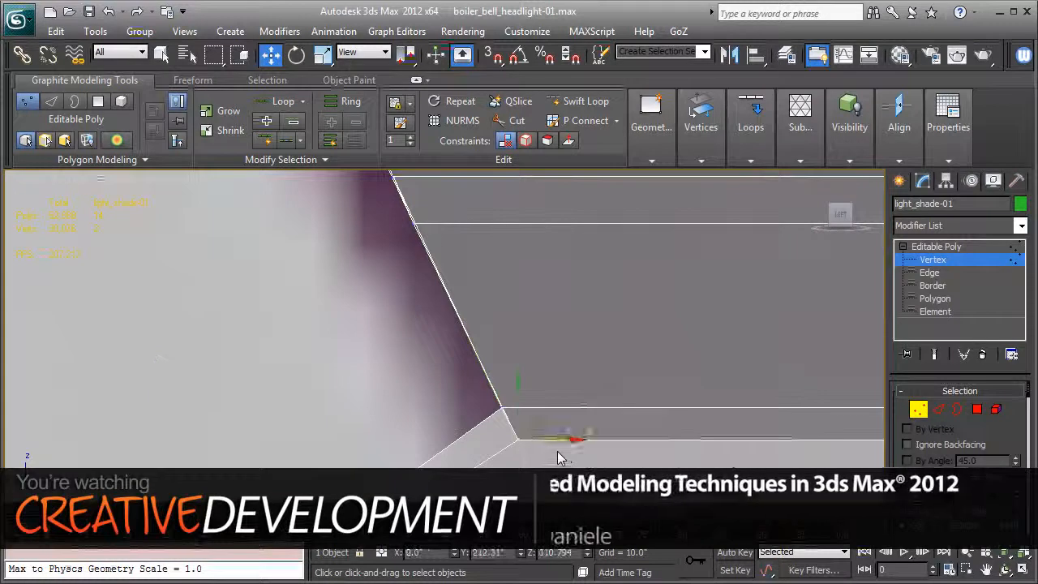
- Move the bottom front vertices of the shade along X onto the guide line to finish the slanted edge
middle_click_drag(562, 453, 502, 258)
left_click_drag(209, 415, 202, 419)
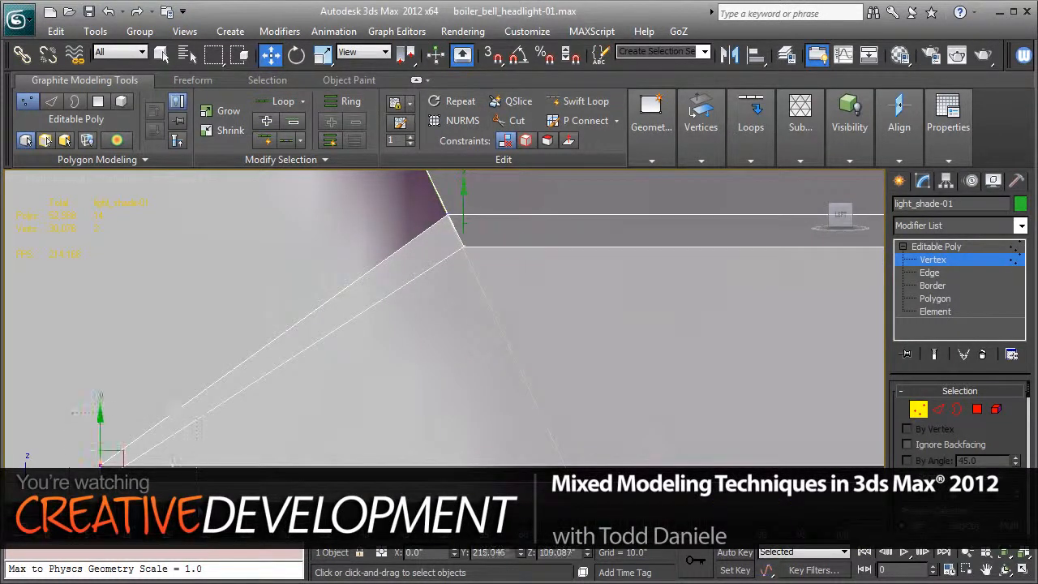
left_click_drag(156, 472, 614, 487)
scroll(608, 456, "down", 5)
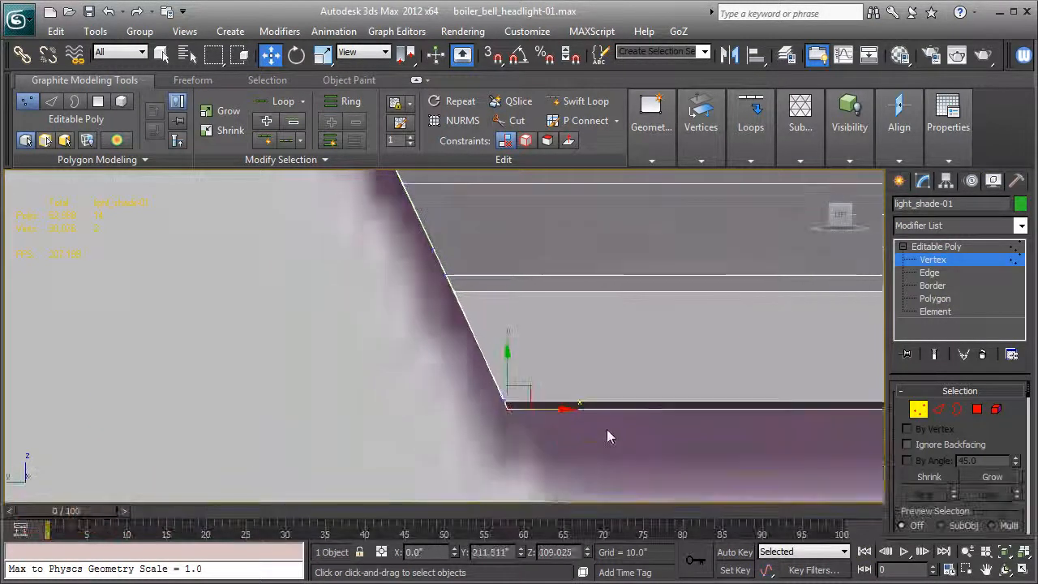
- Finish vertex editing on the light shade and show the whole object in the perspective view
scroll(605, 375, "down", 2)
middle_click_drag(605, 375, 512, 440)
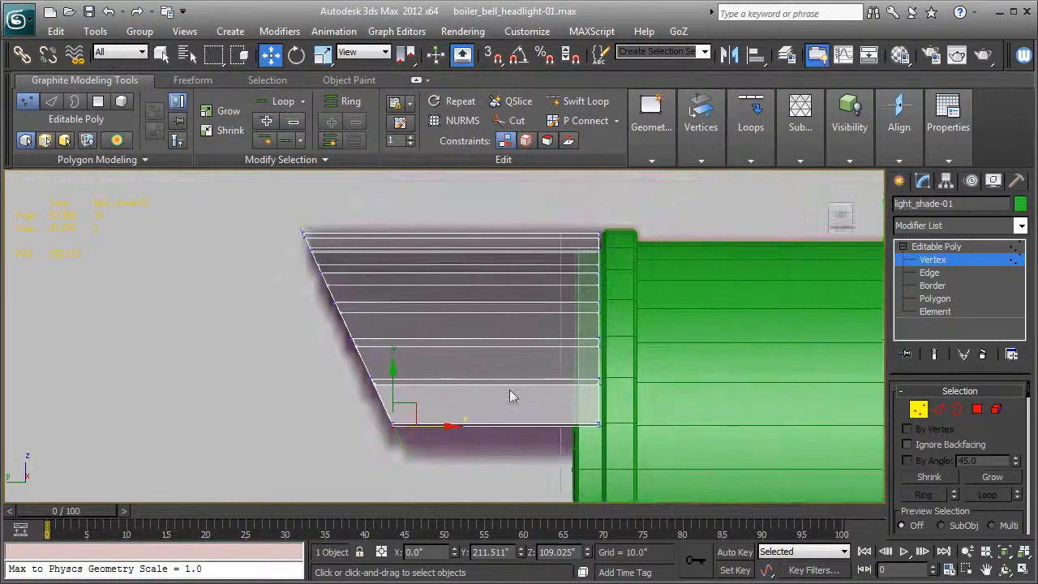
left_click(930, 248)
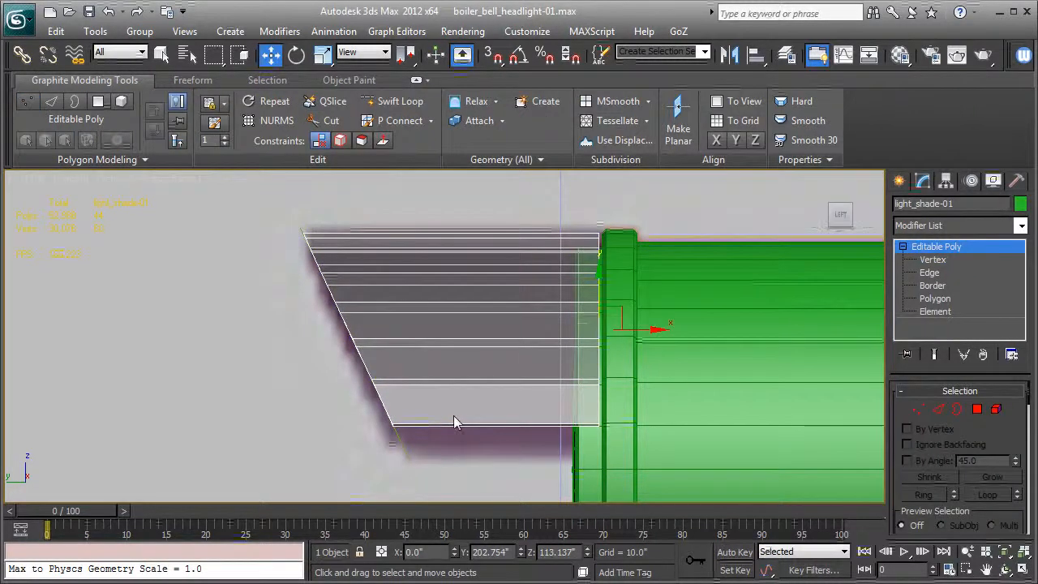
key("p")
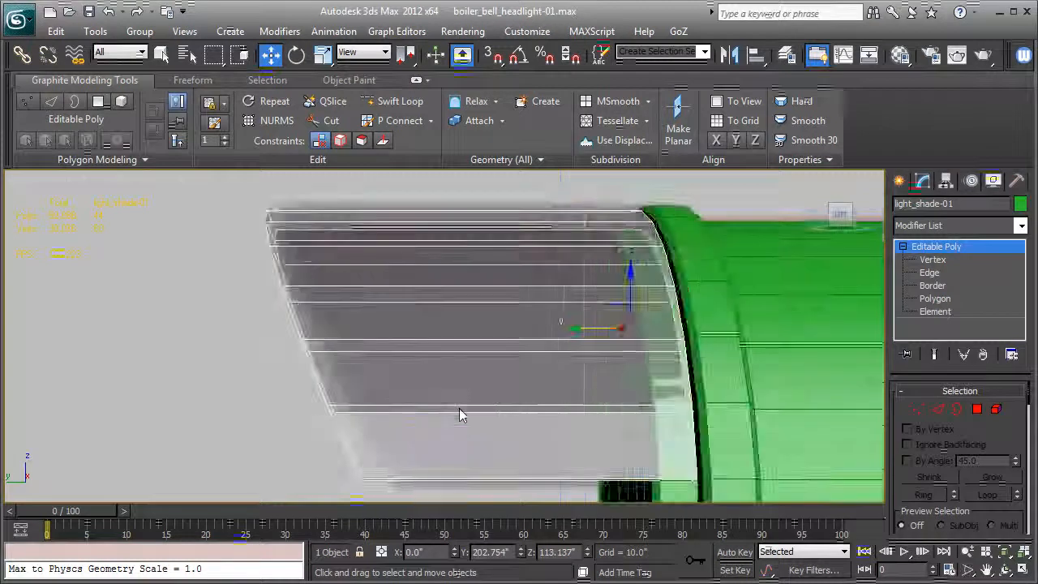
scroll(459, 408, "up", 3)
middle_click_drag(400, 407, 419, 403, "alt")
key("z")
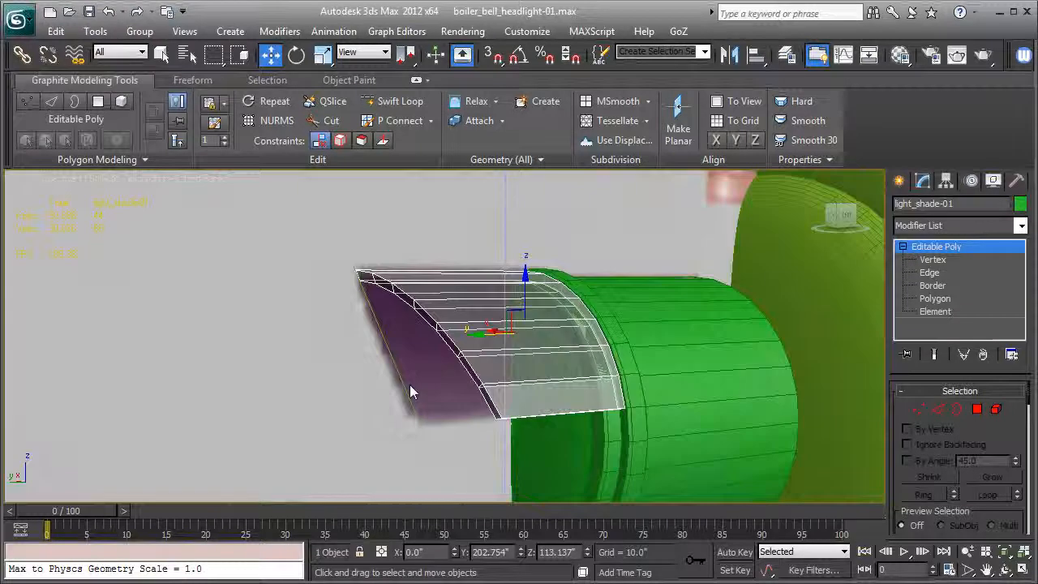
middle_click_drag(410, 384, 382, 397, "alt")
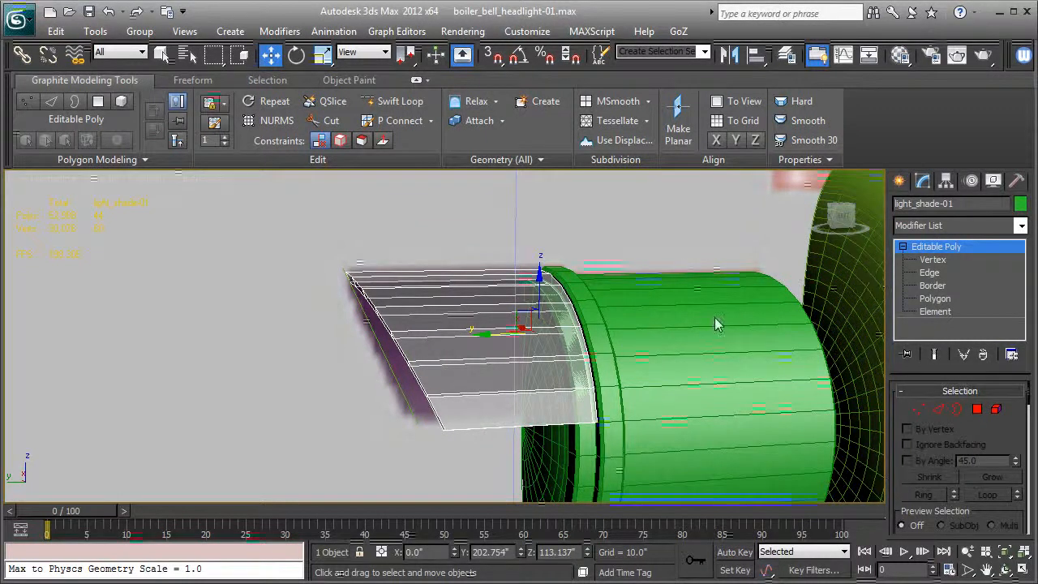
- Turn off the light shade's see-through display and hide the edged faces
key("alt+x")
middle_click_drag(556, 334, 504, 365, "alt")
key("F4")
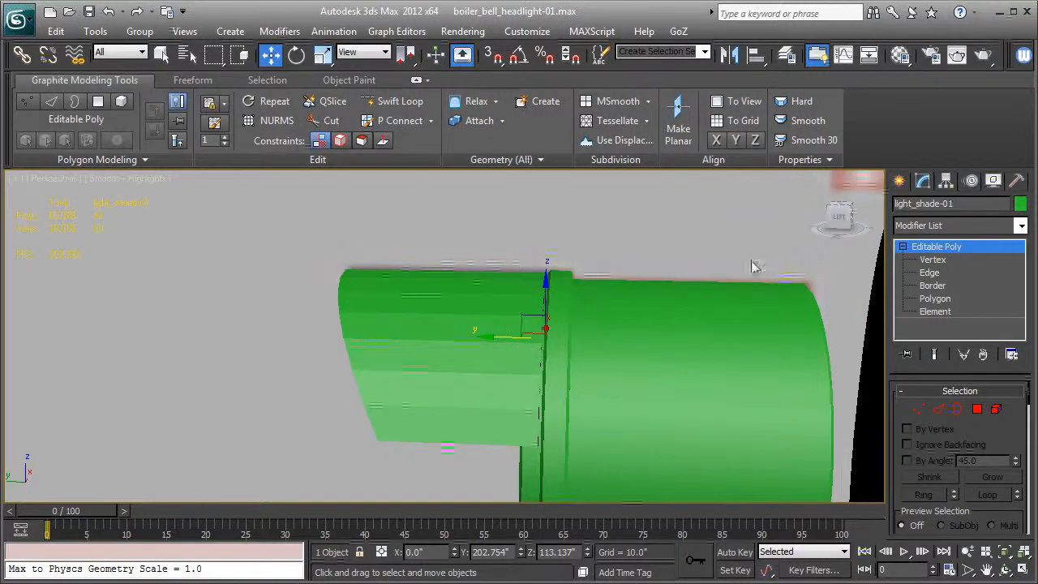
- Center the light shade's pivot to the object and shift the shade slightly along Y to about 208.881"
left_click(945, 182)
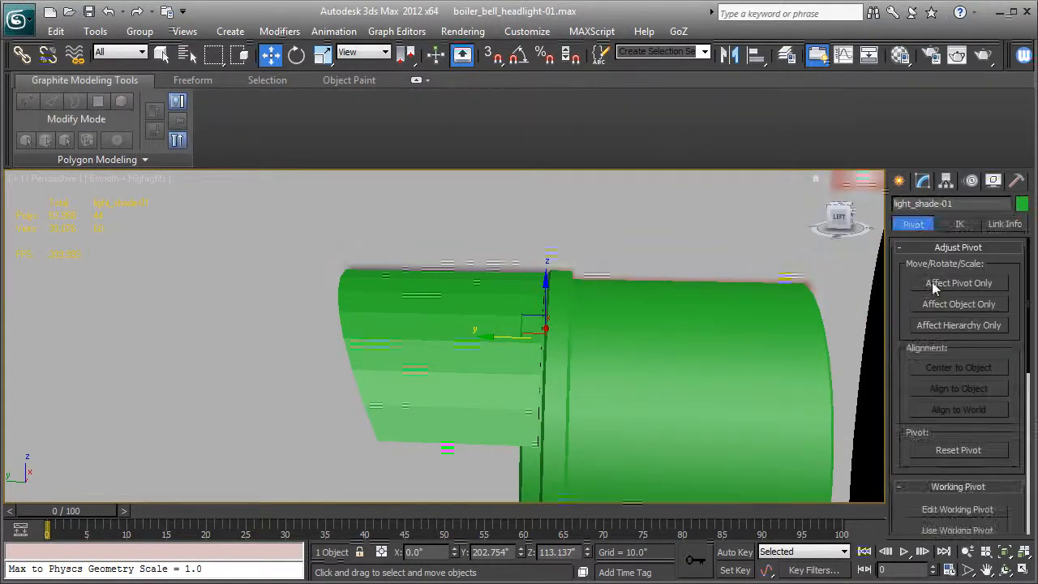
left_click(934, 284)
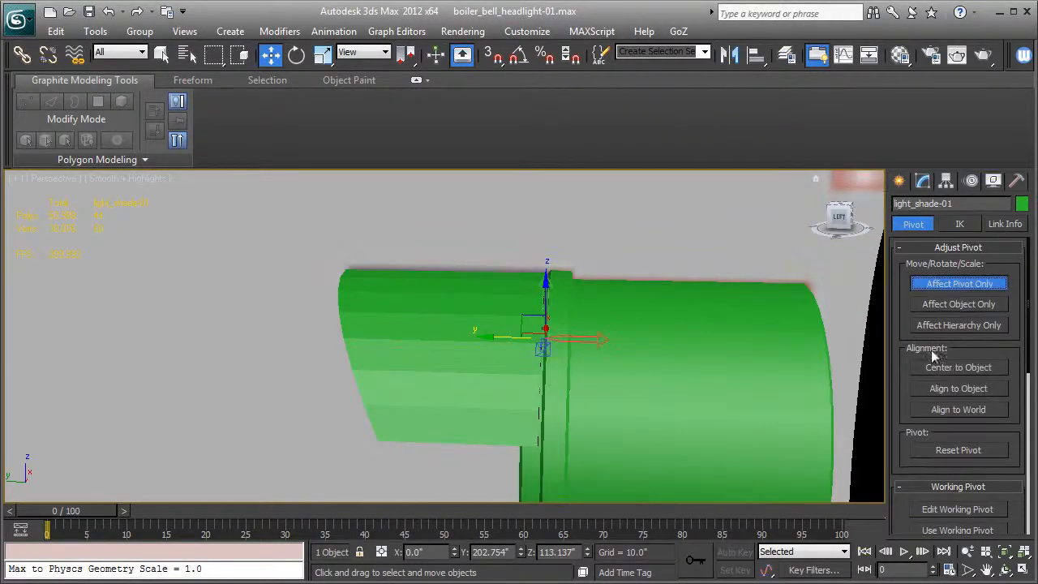
left_click(933, 367)
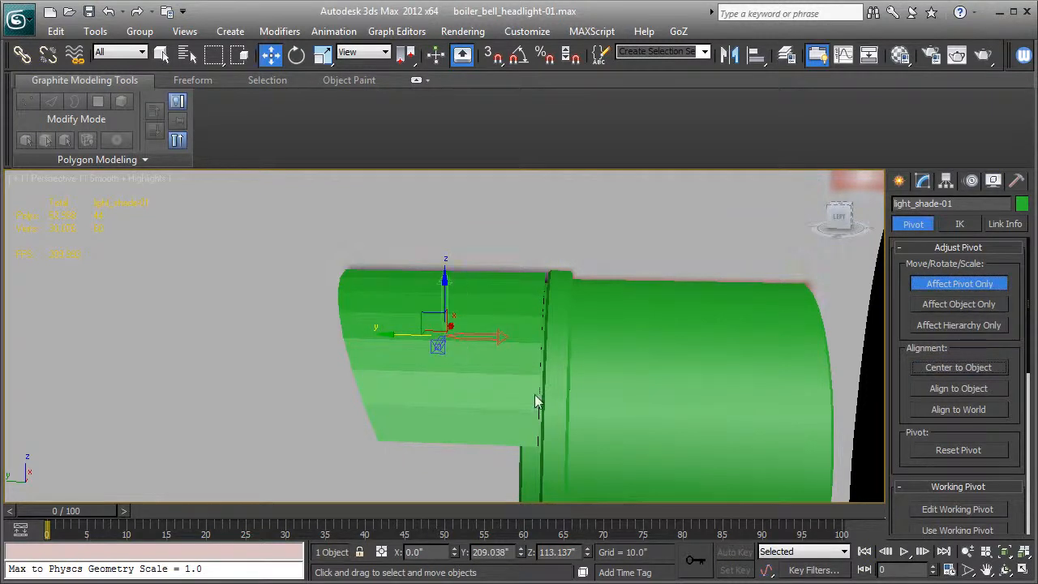
left_click(915, 286)
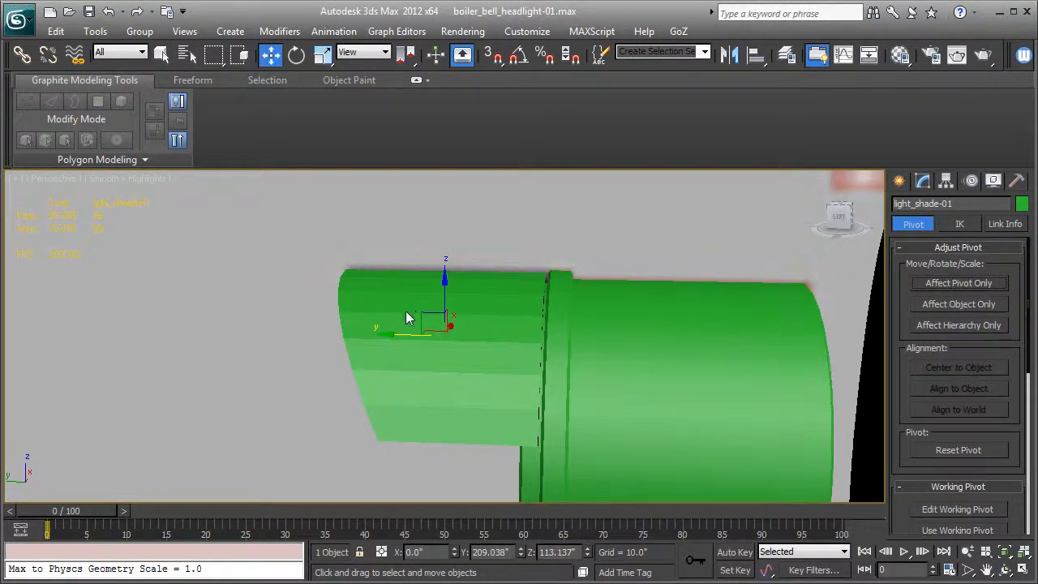
left_click_drag(396, 331, 399, 332)
middle_click_drag(397, 337, 445, 330, "alt")
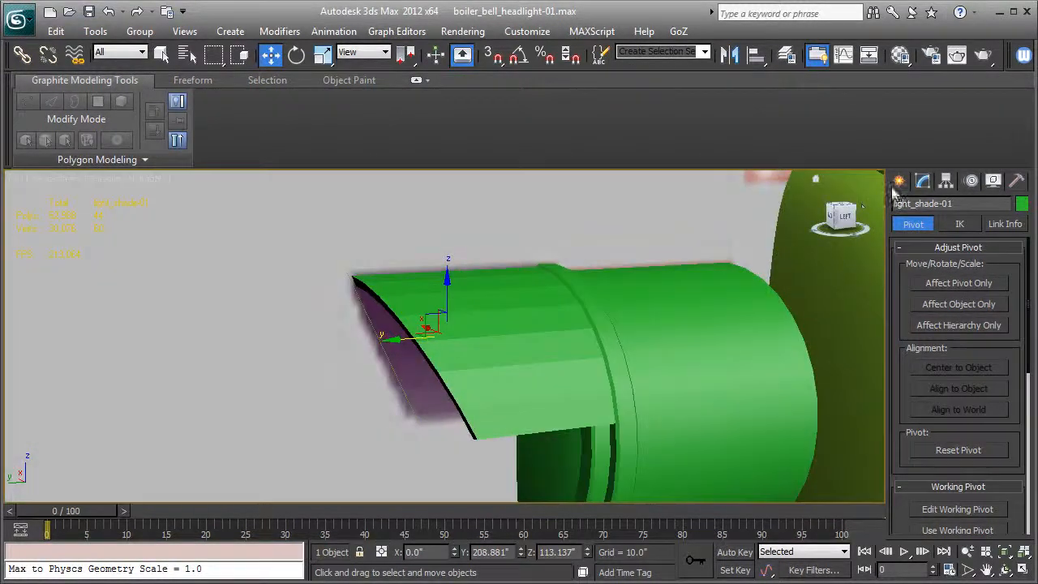
- Add an Edit Poly modifier to the light shade and display edged faces
left_click(923, 181)
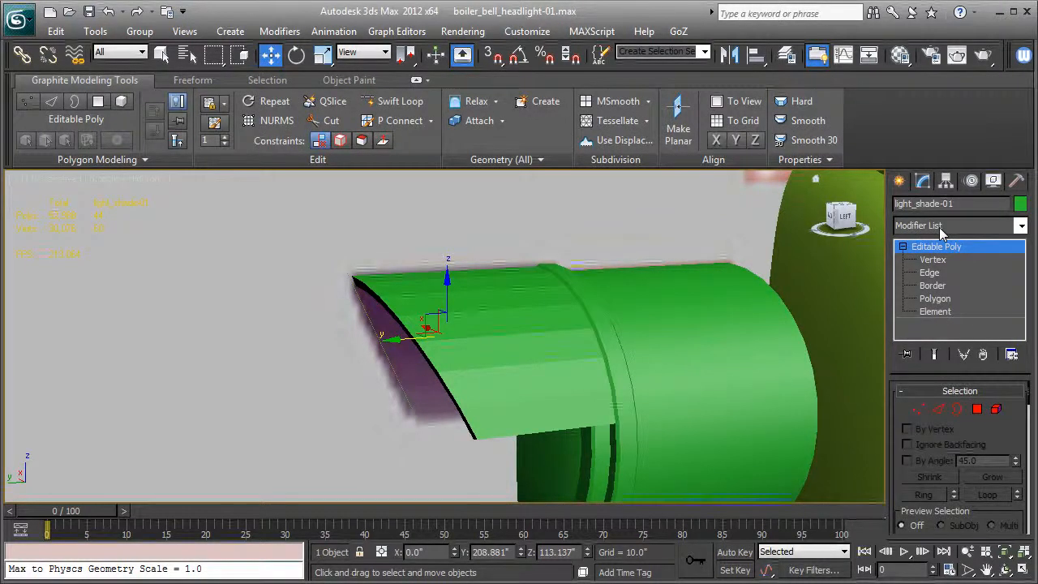
left_click(941, 227)
key("e")
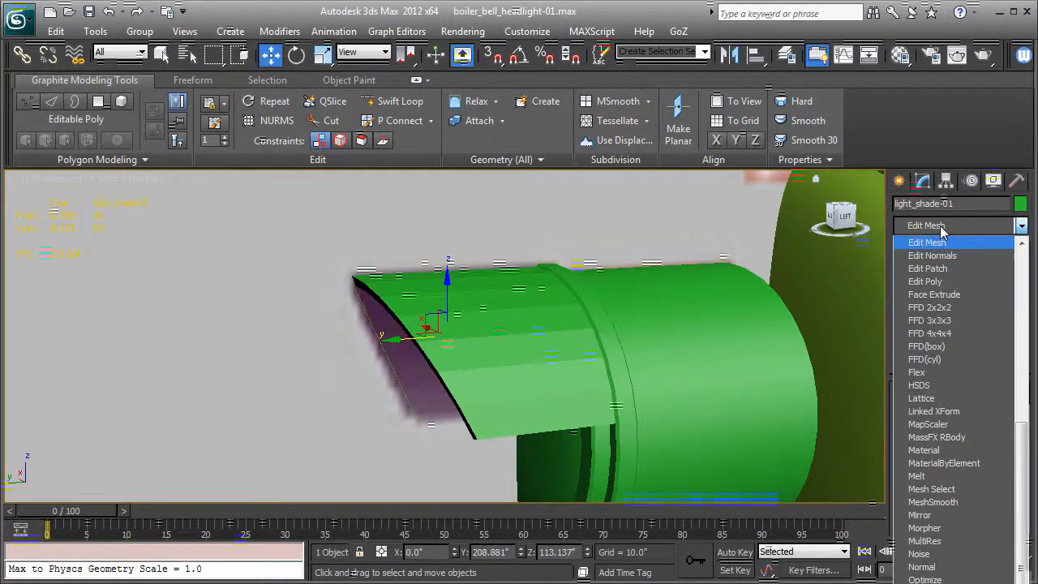
left_click(943, 280)
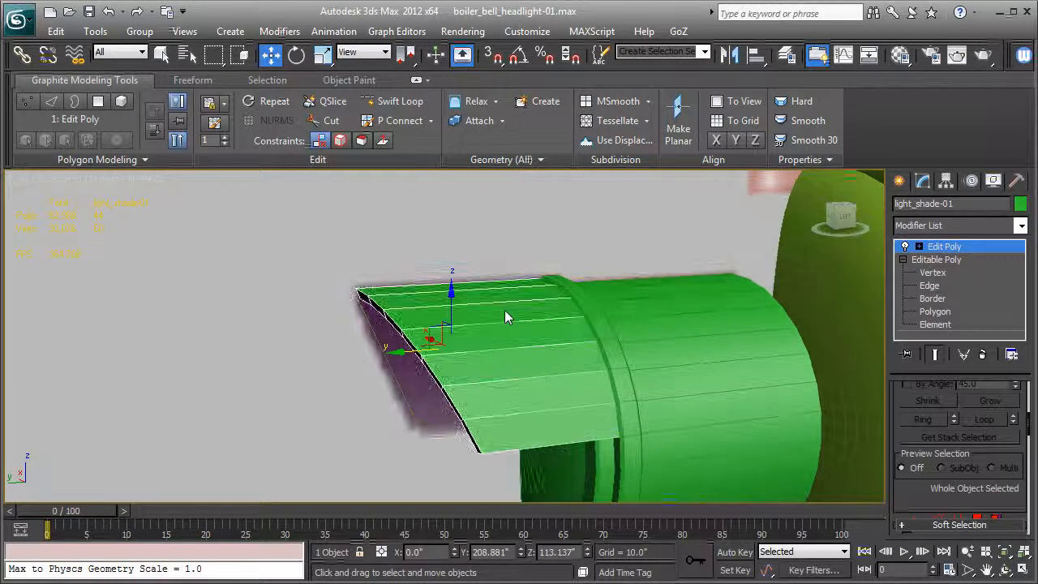
key("F4")
scroll(504, 311, "up", 3)
middle_click_drag(500, 324, 528, 285)
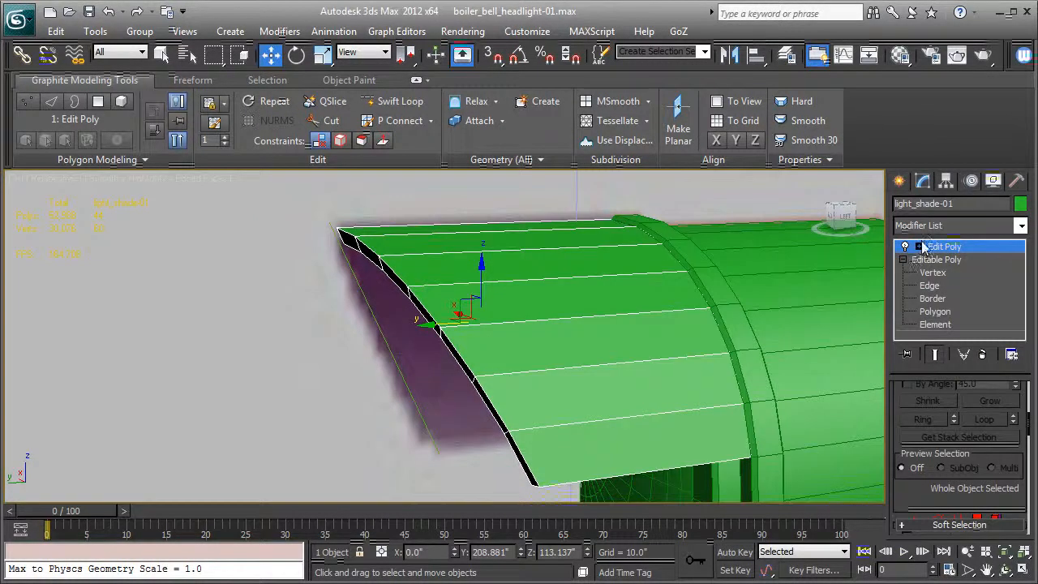
- Chamfer the two edge loops bordering the shade's slanted front rim by about 0.16"
left_click(919, 246)
left_click(944, 273)
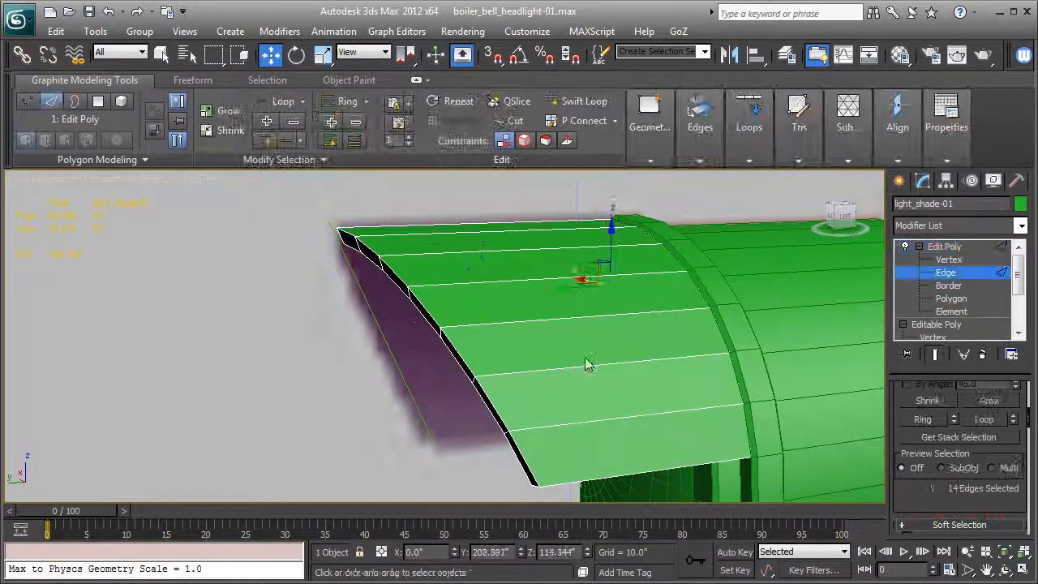
left_click(464, 365)
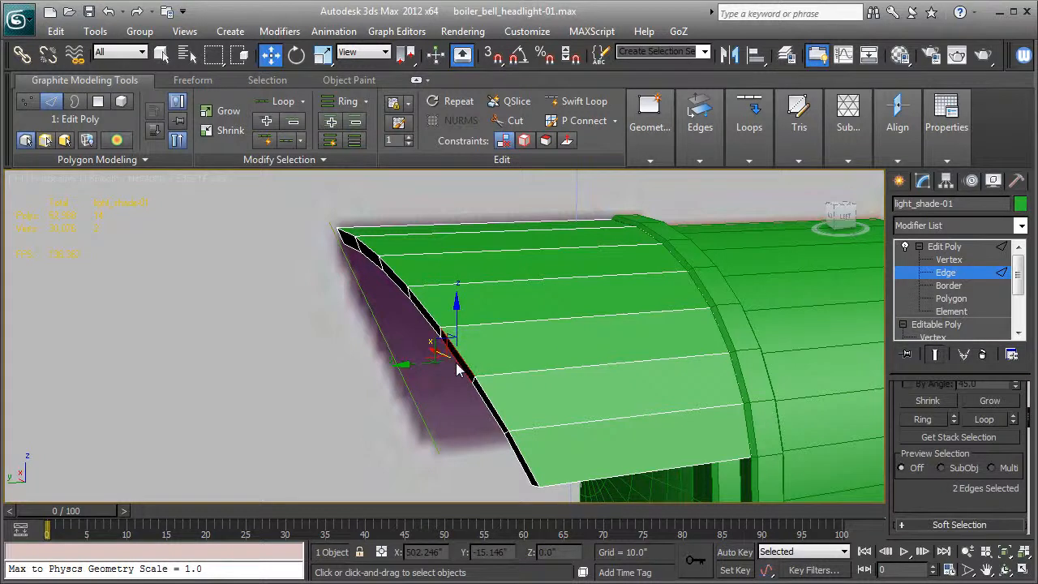
key("alt+l")
middle_click_drag(322, 330, 450, 381, "alt")
scroll(915, 482, "down", 4)
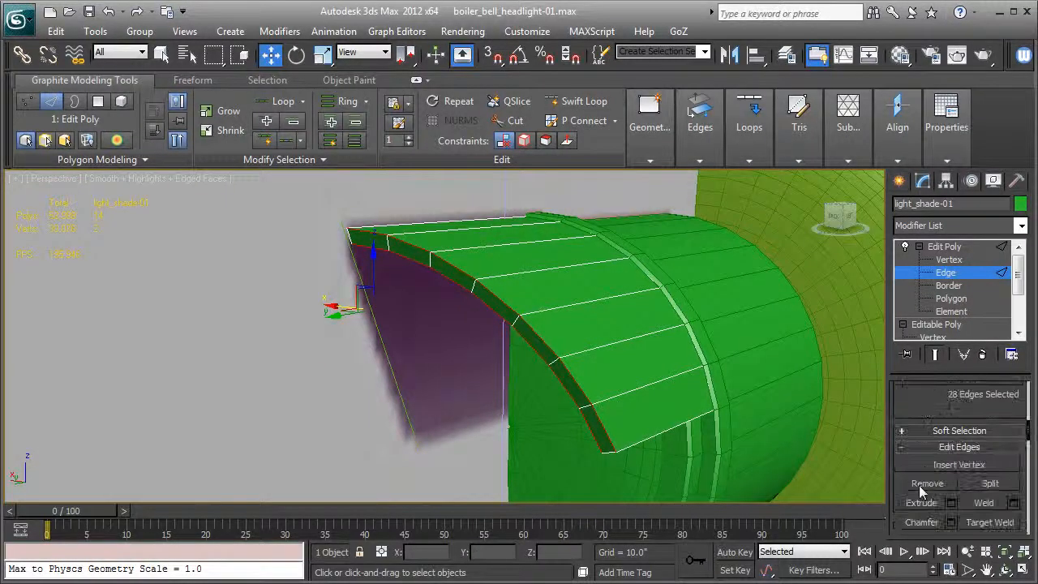
left_click(951, 522)
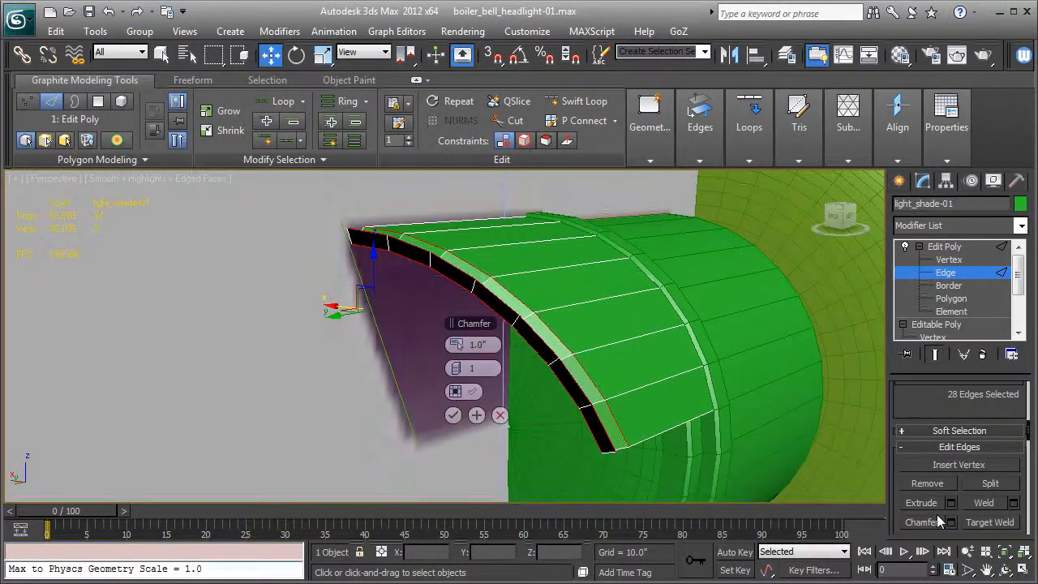
right_click(457, 346)
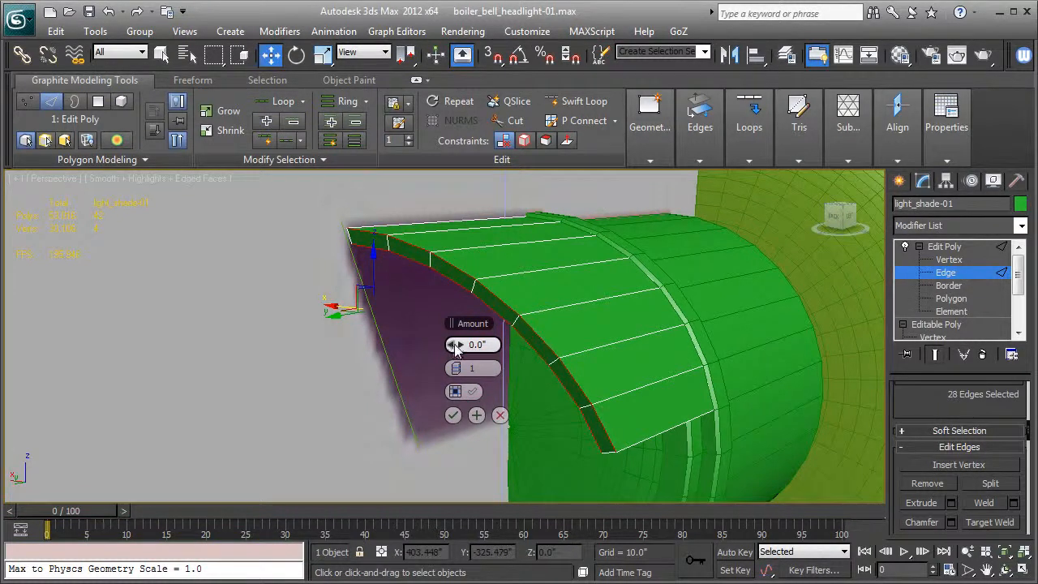
left_click_drag(458, 344, 458, 344)
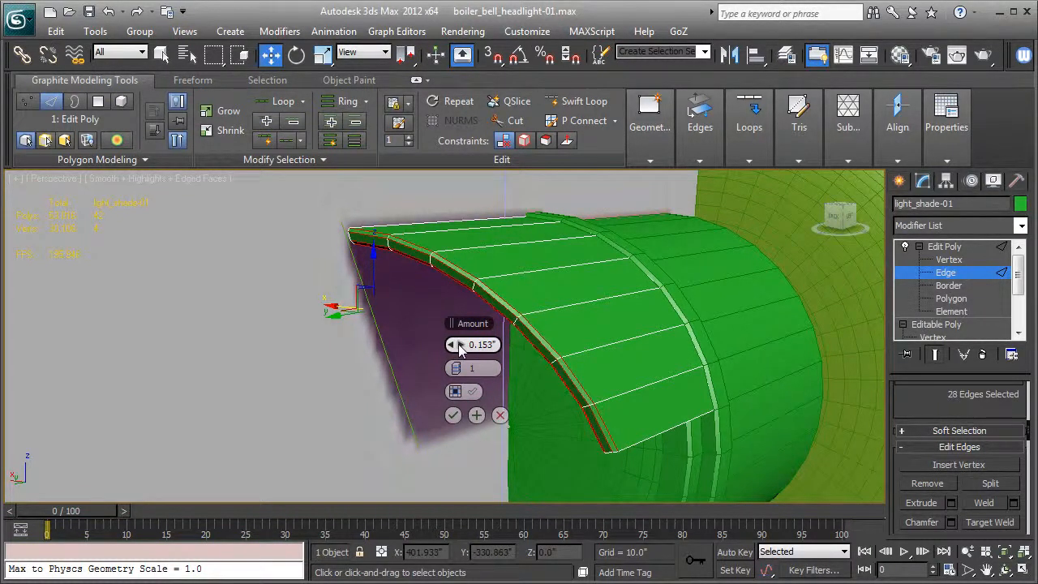
left_click(454, 415)
- Chamfer the short rim edges at both lower front corners of the shade by 0.163" with 2 segments
middle_click_drag(519, 439, 502, 368, "alt")
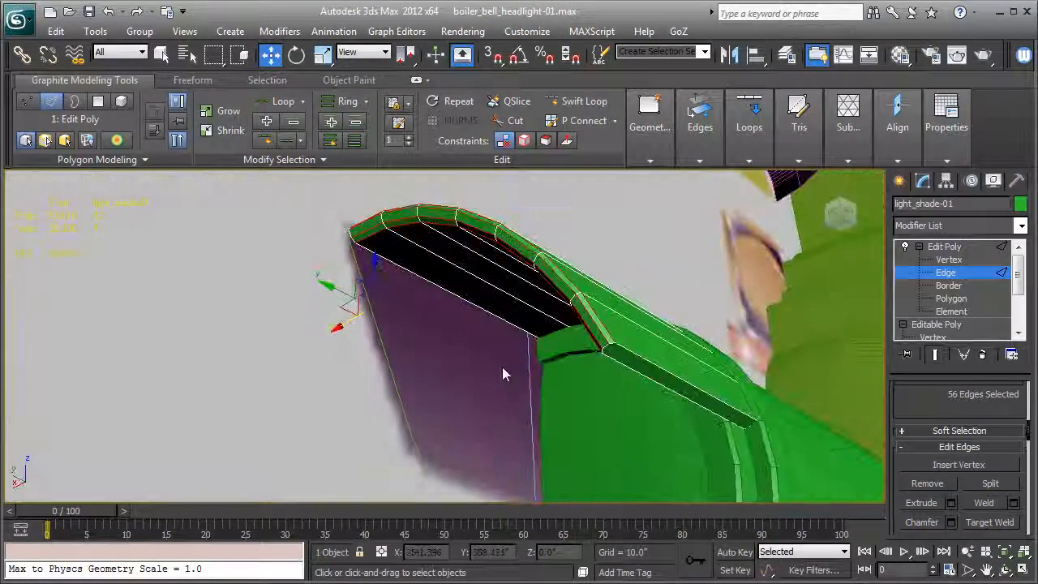
scroll(502, 367, "up", 2)
left_click(726, 360)
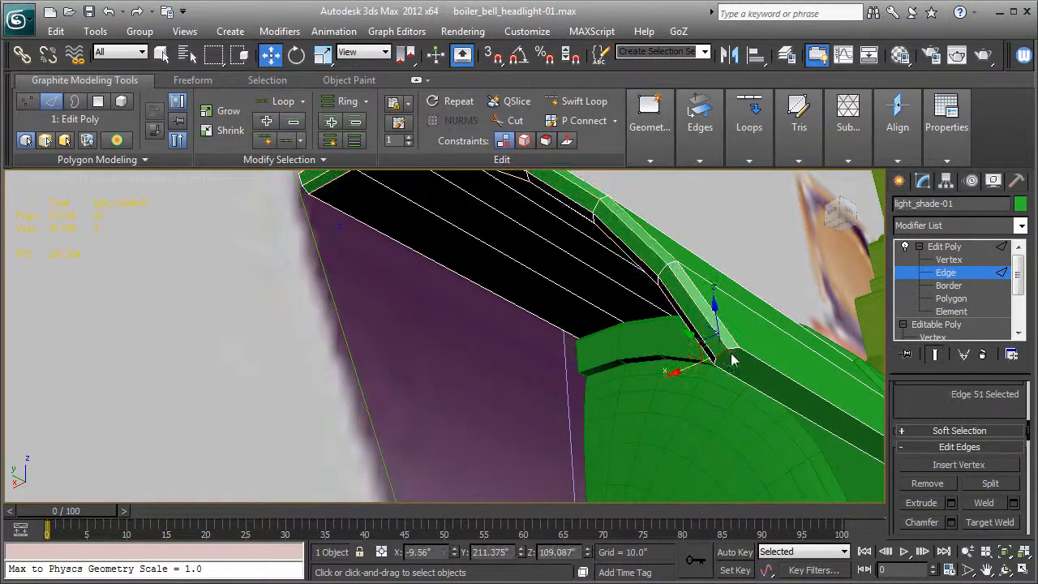
left_click_drag(718, 367, 717, 369)
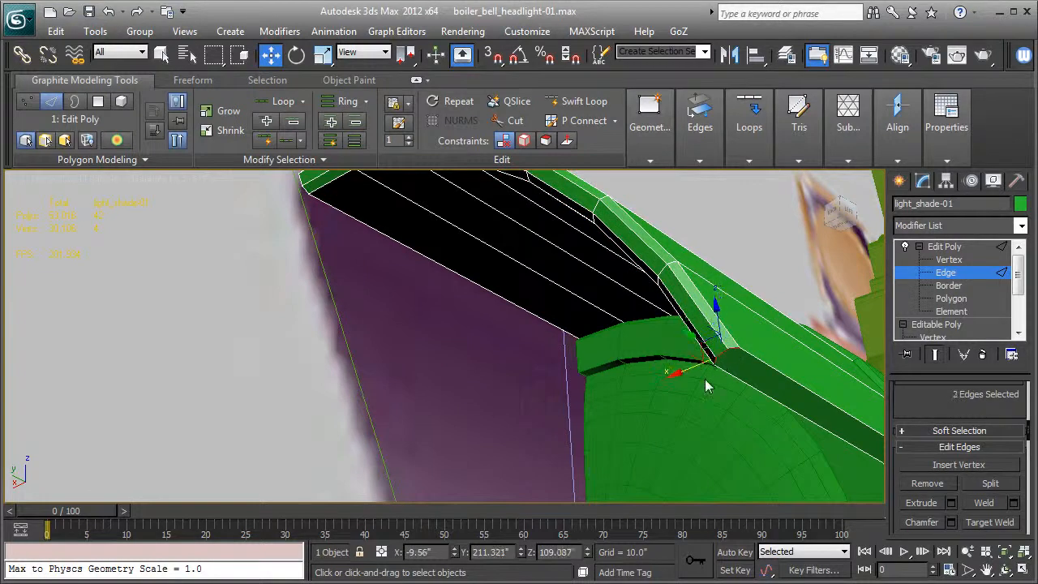
middle_click_drag(287, 328, 469, 348, "alt")
middle_click_drag(414, 297, 416, 298, "alt")
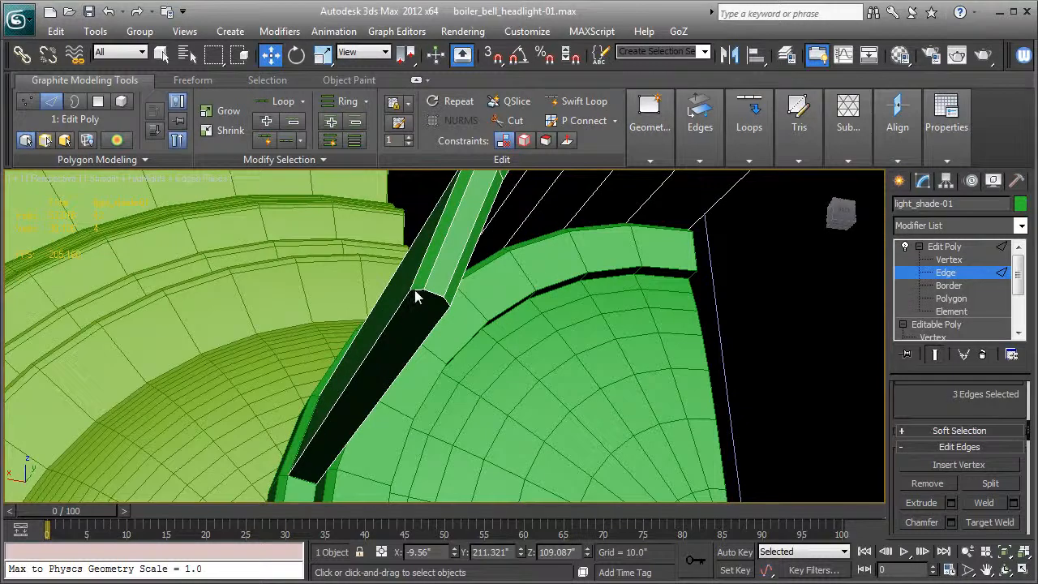
left_click(430, 294, "ctrl")
left_click(448, 312, "ctrl")
key("z")
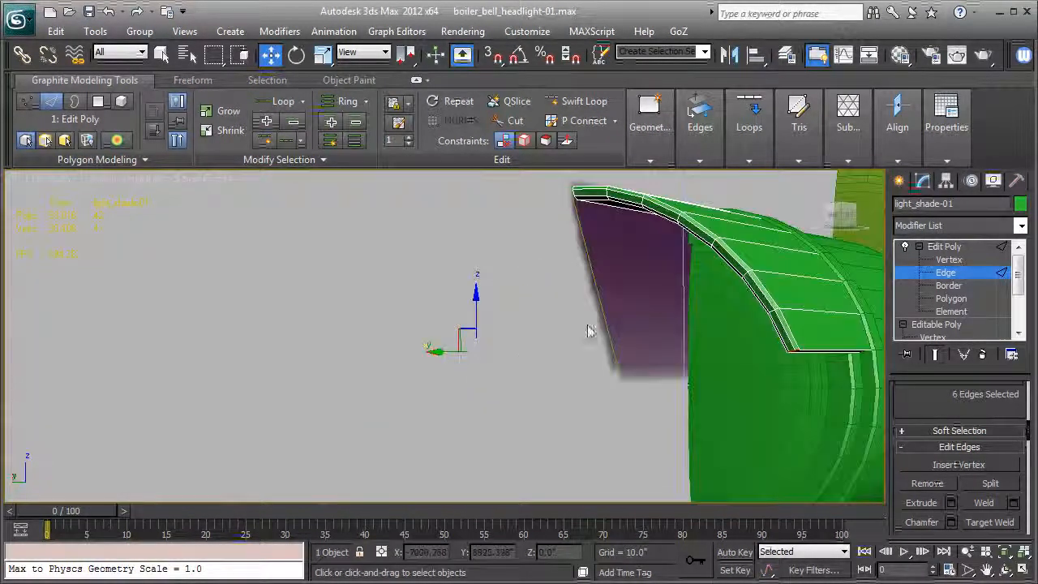
middle_click_drag(590, 331, 223, 325)
scroll(317, 311, "up", 2)
middle_click_drag(317, 310, 443, 317)
scroll(537, 355, "up", 2)
scroll(945, 478, "down", 1)
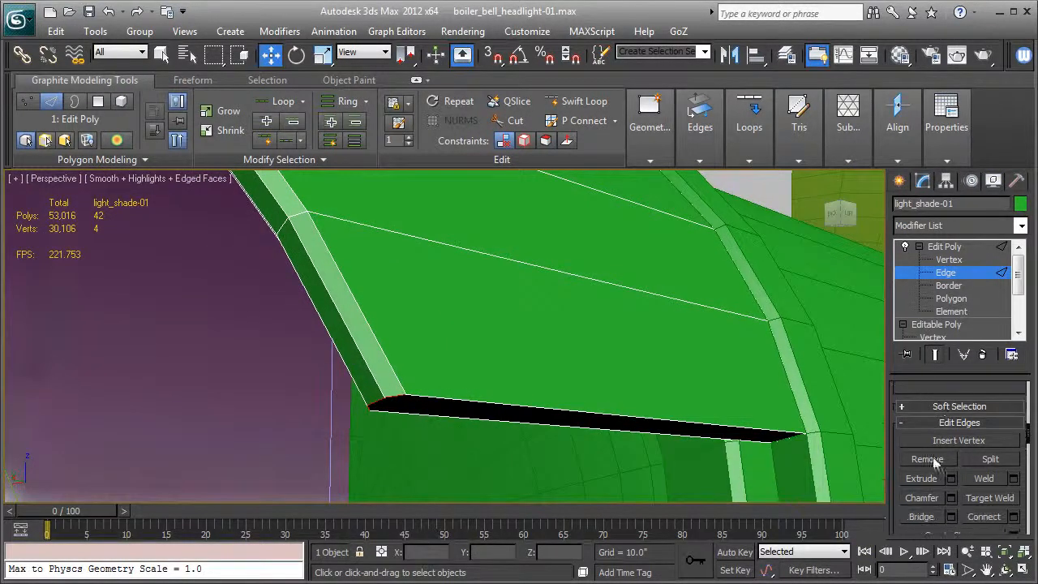
left_click(952, 498)
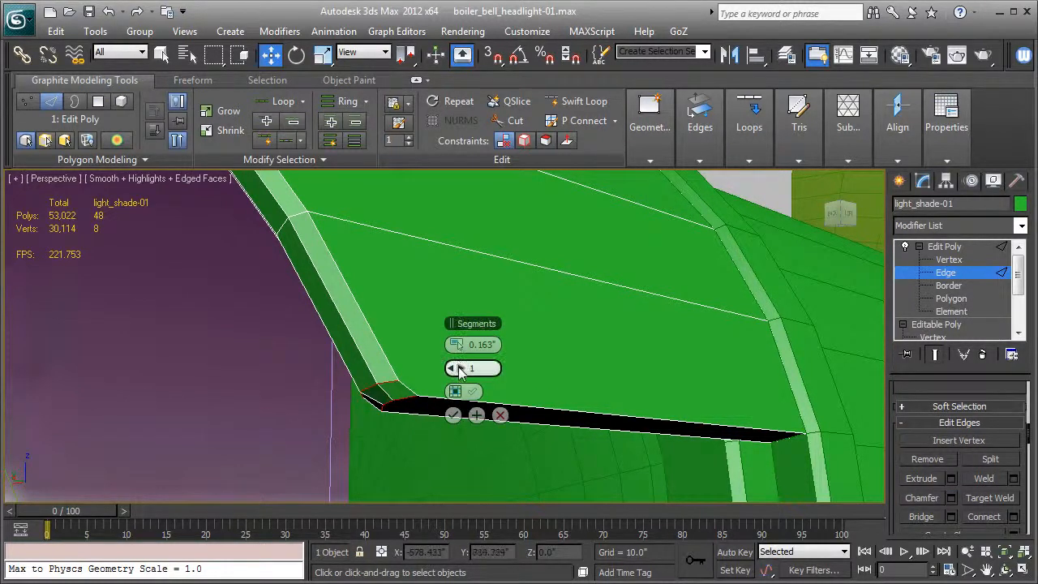
left_click_drag(459, 369, 462, 370)
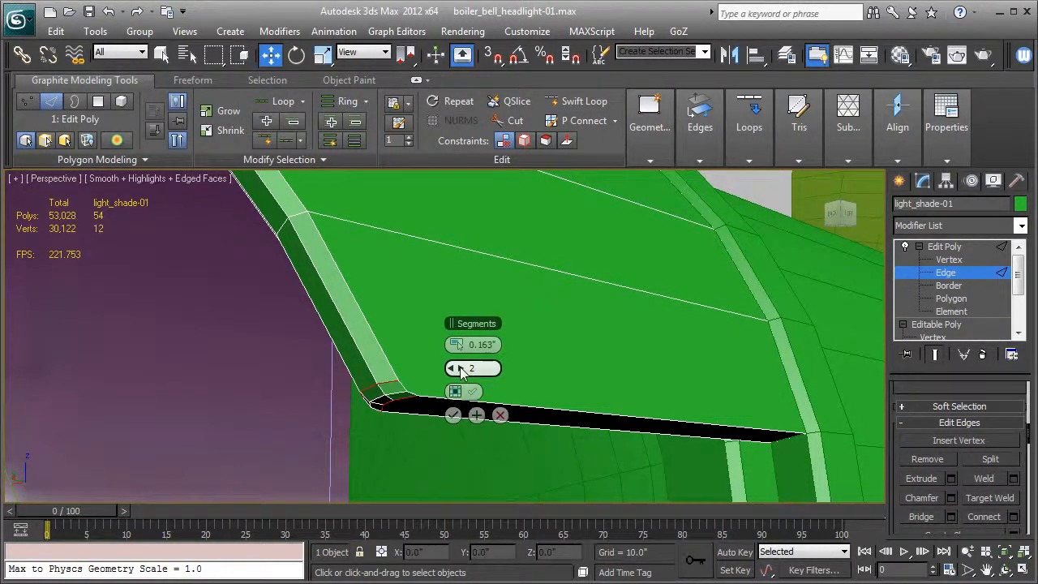
left_click(454, 416)
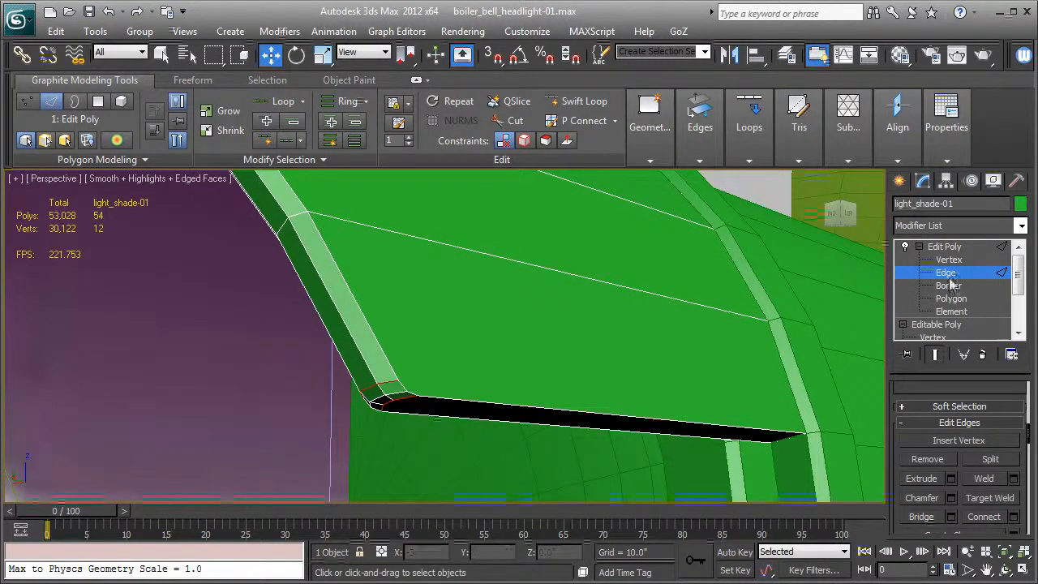
- Leave edge editing, hide edged faces and add a Smooth modifier with Auto Smooth to the light shade
key("F4")
left_click(945, 246)
middle_click_drag(753, 297, 664, 307, "alt")
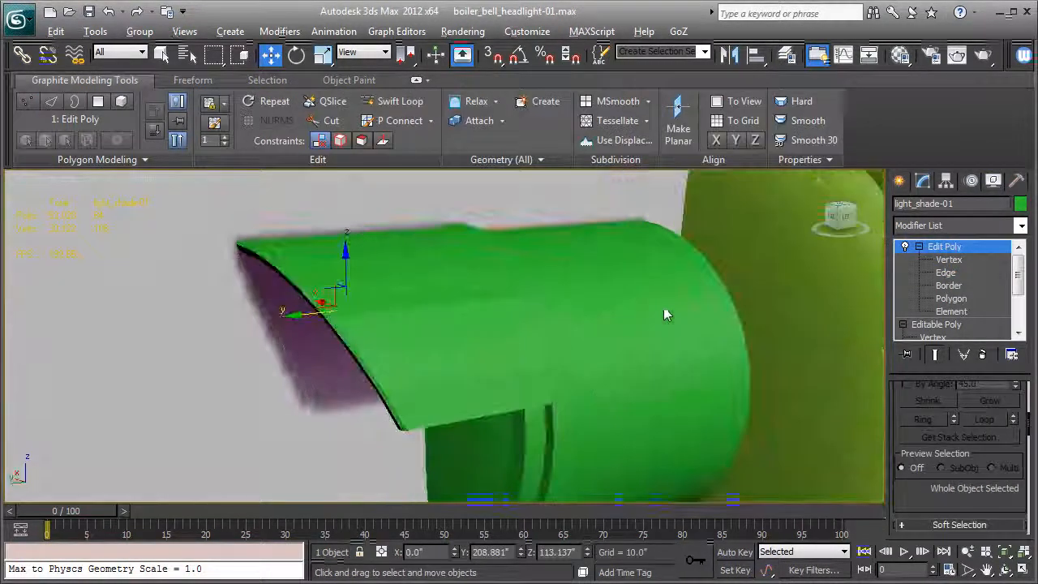
left_click(945, 227)
key("s")
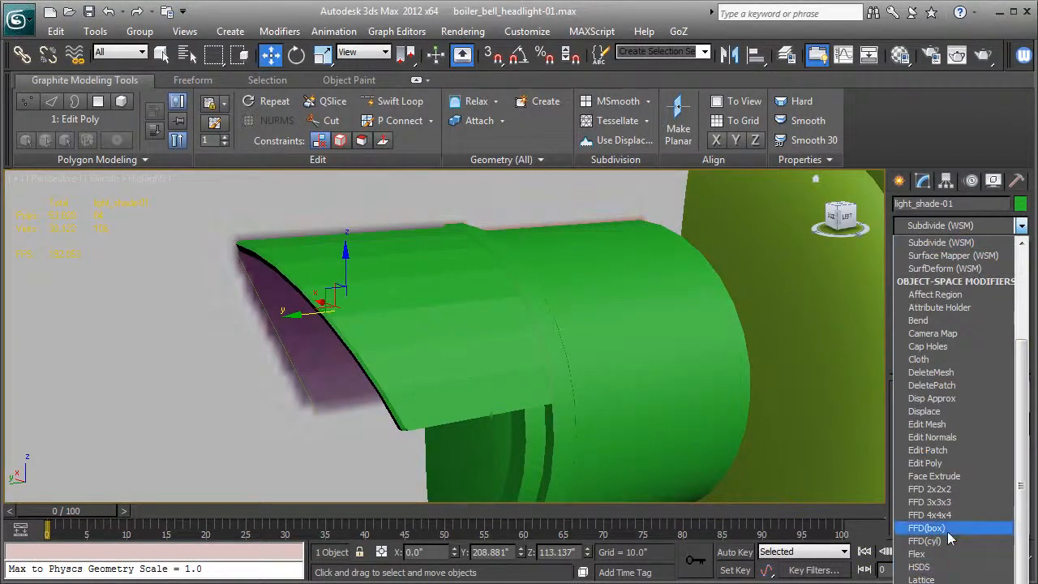
scroll(947, 531, "down", 2)
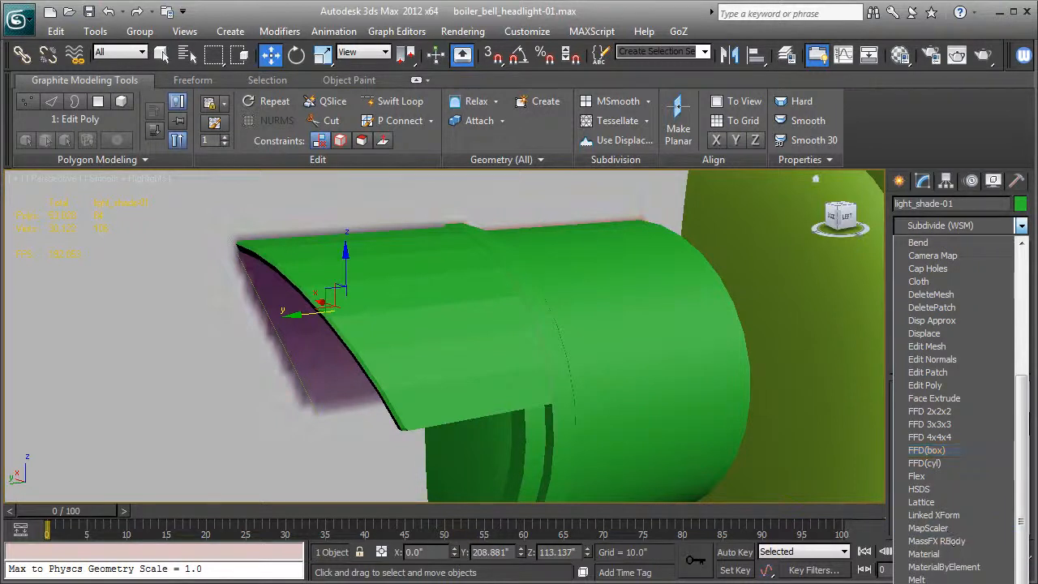
scroll(941, 450, "down", 3)
scroll(932, 438, "down", 1)
left_click(927, 417)
left_click(906, 410)
middle_click_drag(487, 440, 589, 419, "alt")
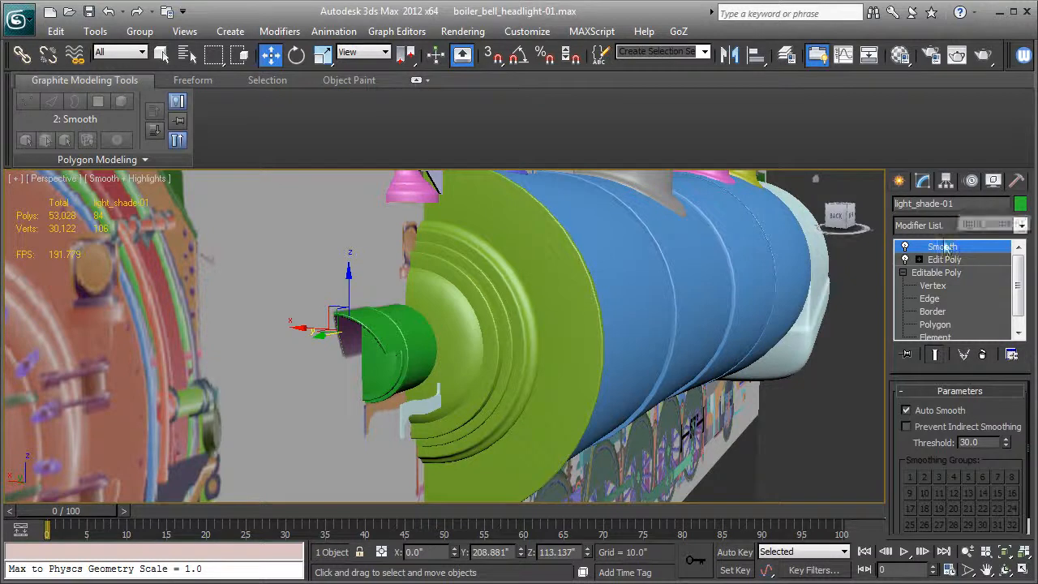
- Select and frame the support bracket beneath the headlight, and display edged faces
middle_click_drag(454, 362, 527, 312, "alt")
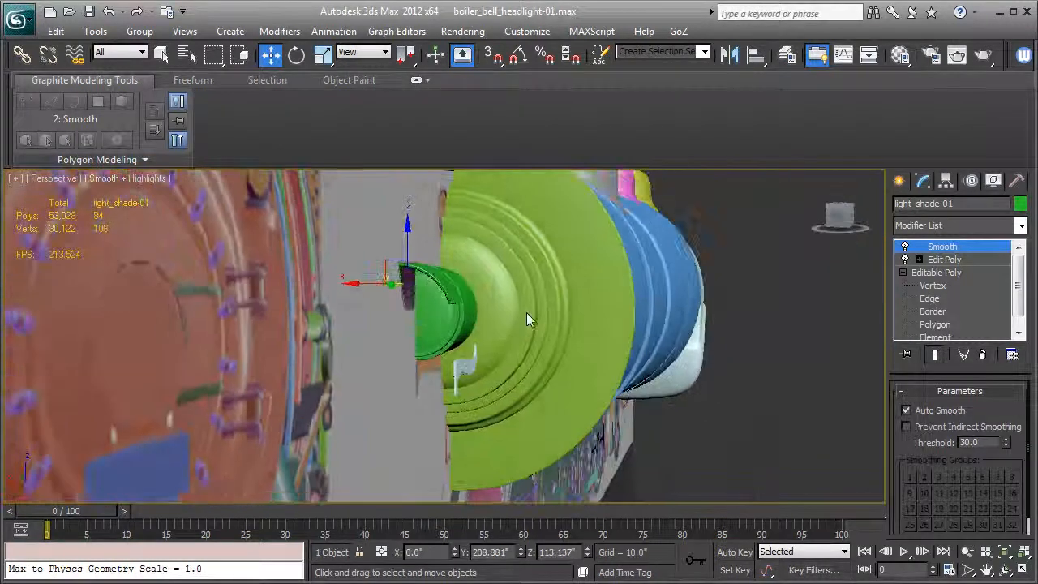
left_click(468, 374)
key("z")
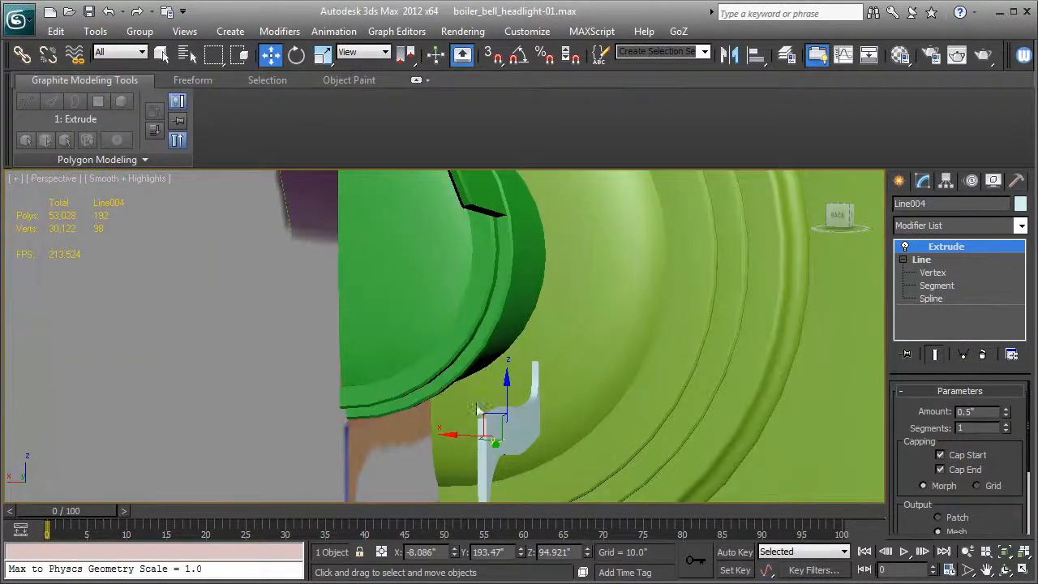
key("F4")
middle_click_drag(463, 370, 454, 391, "alt")
- Select both support brackets beneath the headlight together
left_click_drag(457, 393, 403, 395)
middle_click_drag(403, 395, 260, 395, "alt")
left_click(272, 396)
left_click(206, 401)
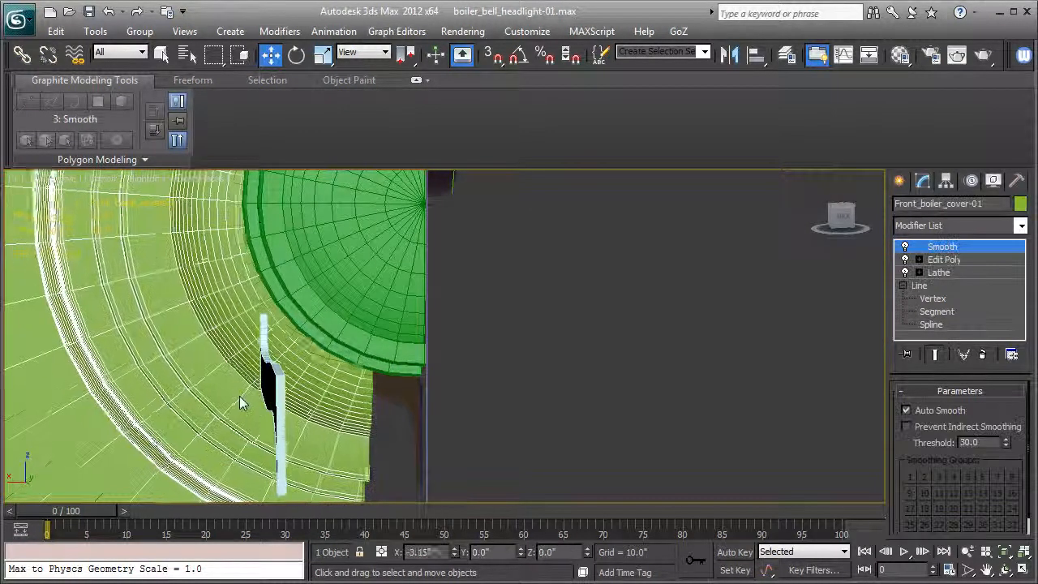
left_click(266, 398)
left_click_drag(212, 400, 363, 408)
middle_click_drag(359, 402, 326, 397, "alt")
left_click(326, 407, "ctrl")
middle_click_drag(297, 432, 397, 407, "alt")
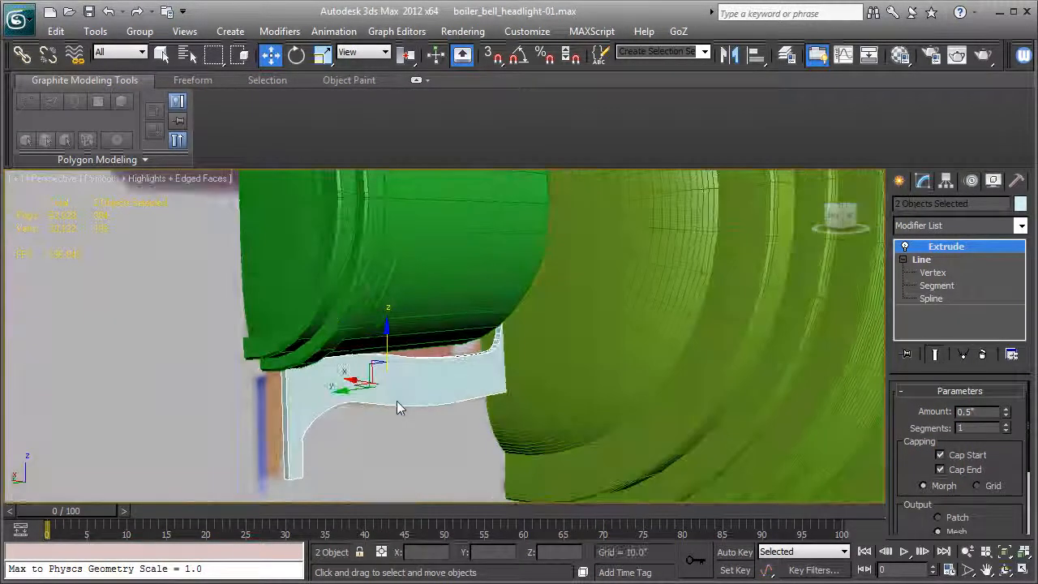
right_click(947, 251)
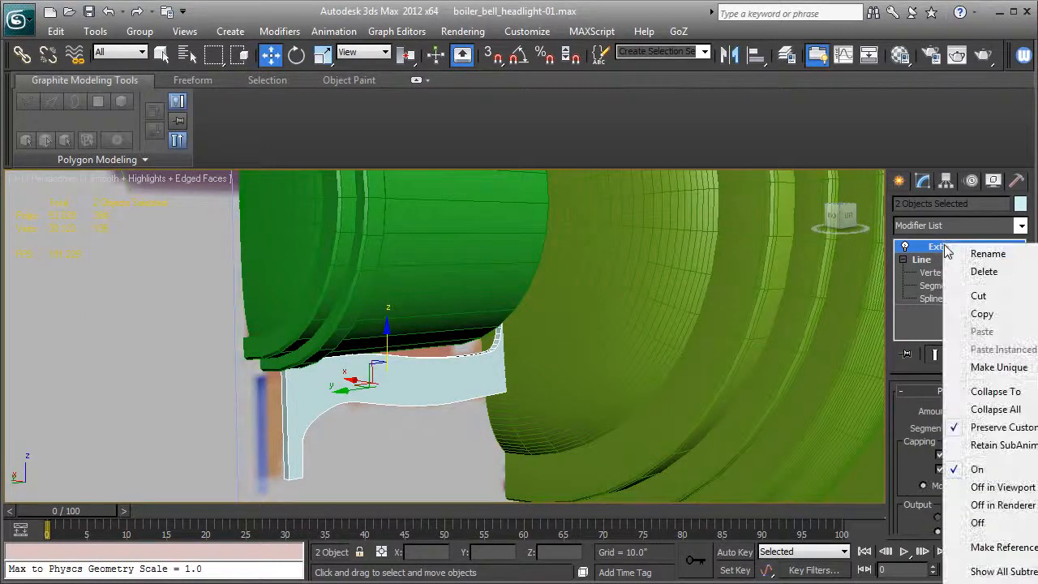
left_click(670, 17)
middle_click_drag(596, 336, 574, 351, "alt")
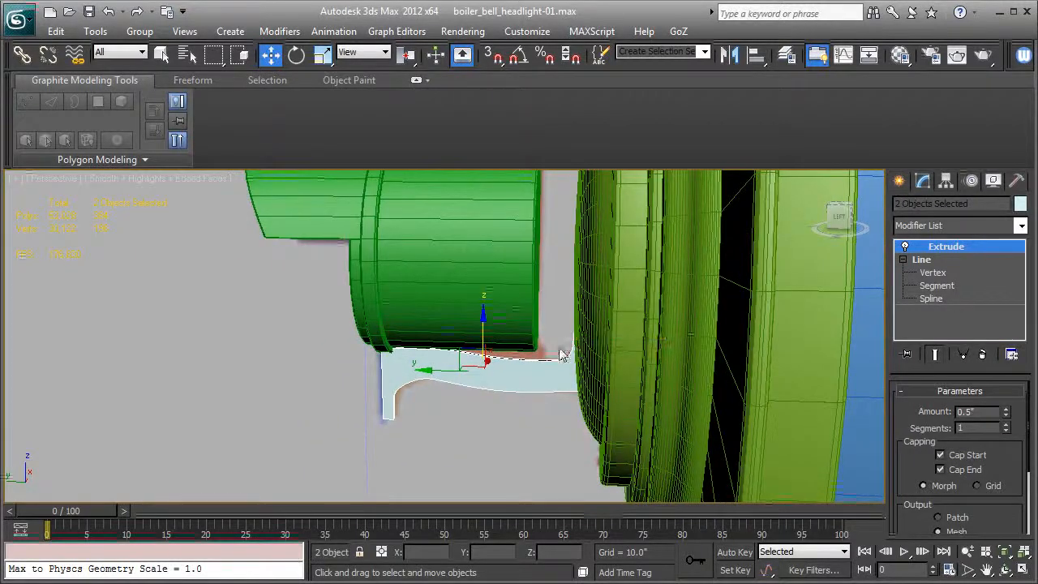